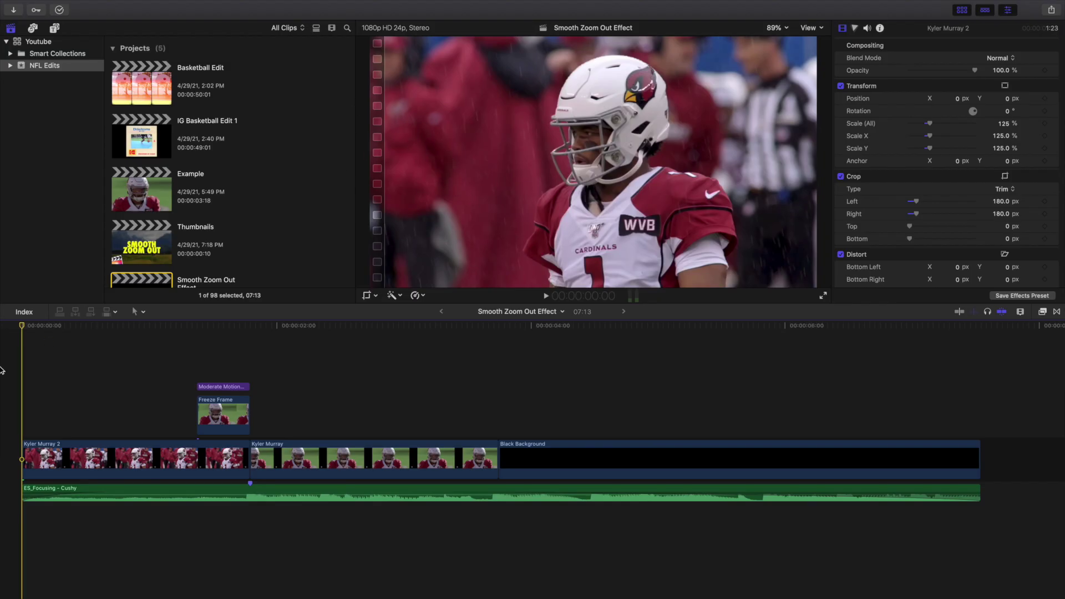
Play the finished Smooth Zoom Out Effect project from its beginning to preview the transition.
{"action": "key", "text": "space"}
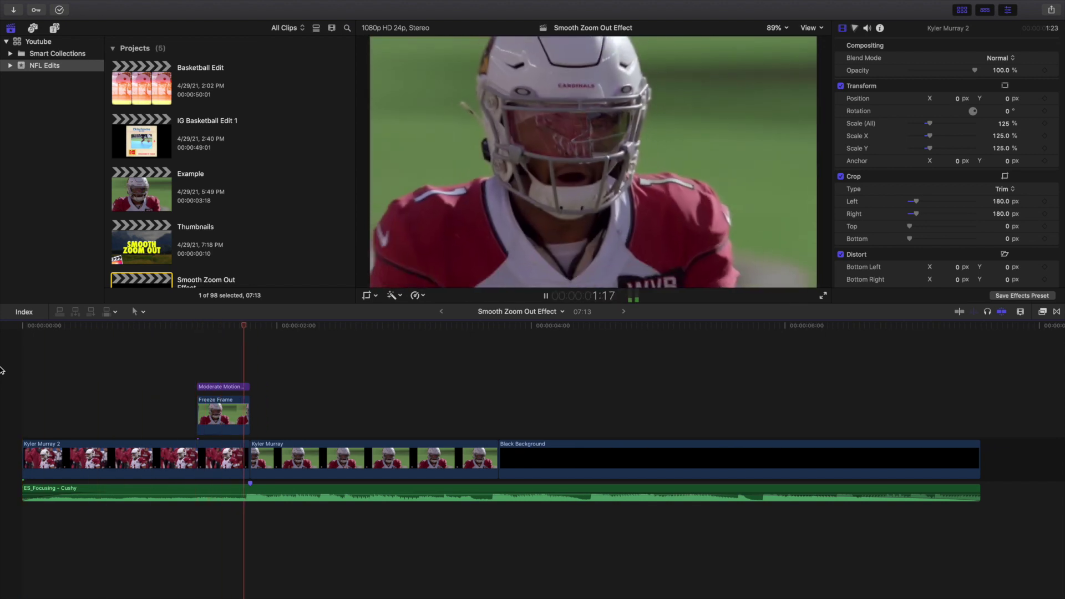
{"action": "key", "text": "Home"}
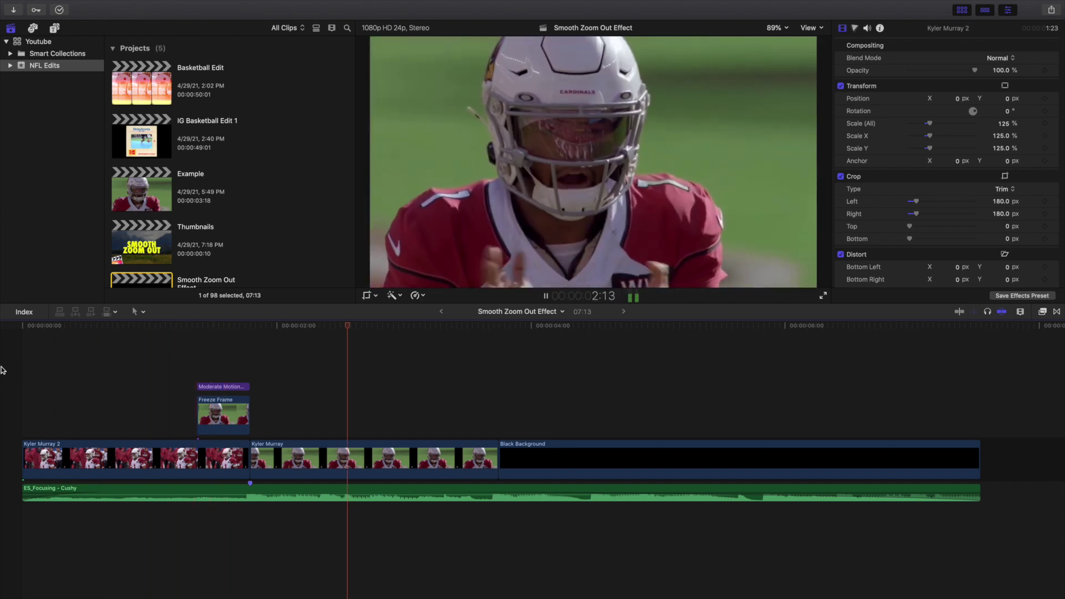
{"action": "key", "text": "Home"}
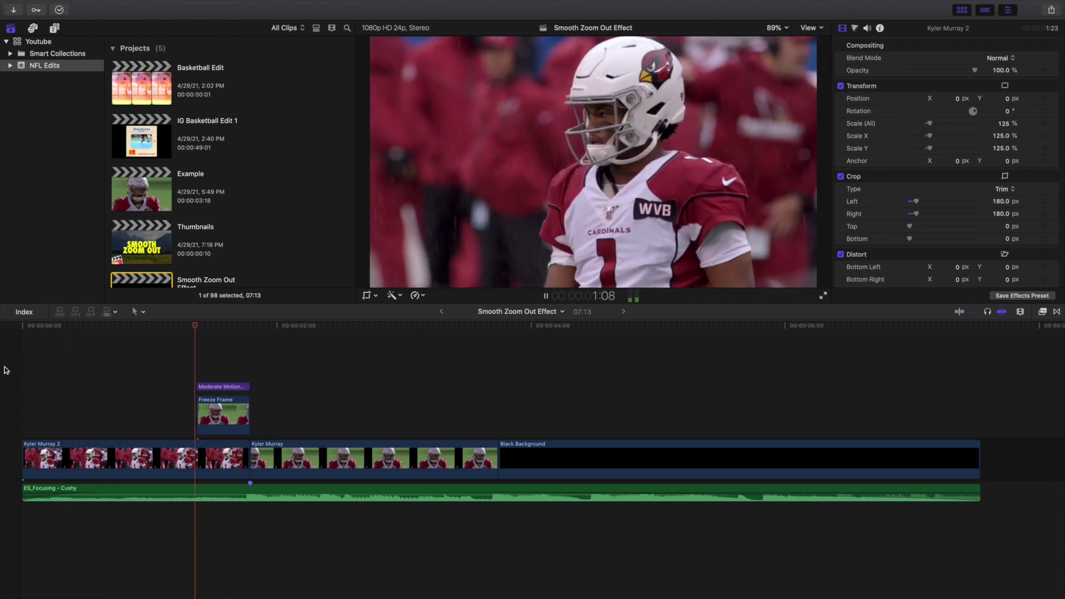
{"action": "key", "text": "space"}
Step frame by frame through the zoom-out transition under the Moderate Motion Blur title to examine the helmet mask's movement.
{"action": "key", "text": "Left"}
{"action": "key", "text": "Left"}
{"action": "key", "text": "Left"}
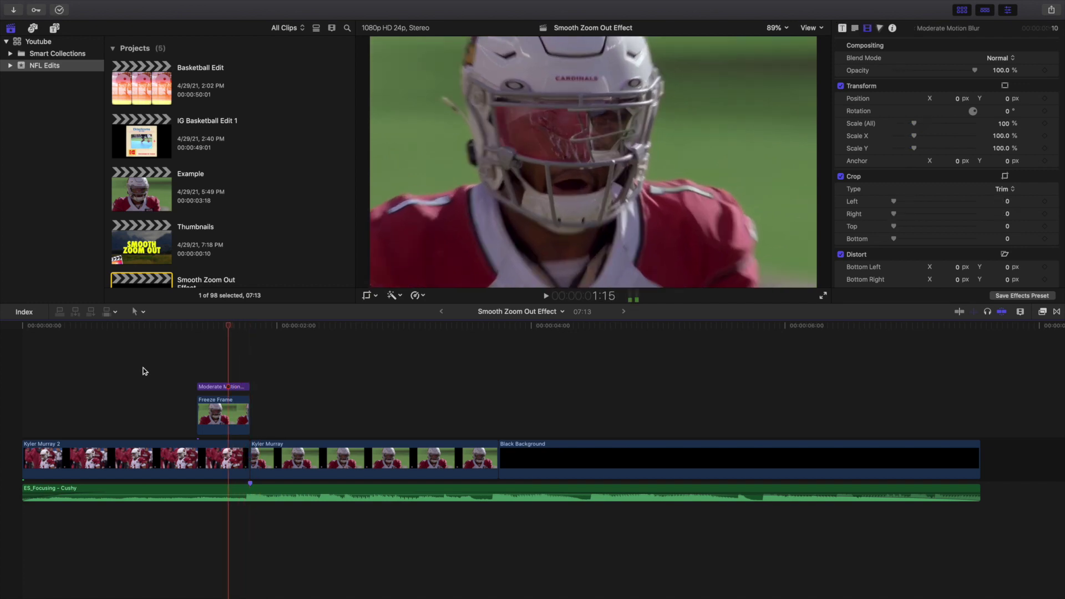
{"action": "key", "text": "Left"}
{"action": "key", "text": "Left"}
{"action": "key", "text": "Left"}
{"action": "key", "text": "Left"}
{"action": "key", "text": "Left"}
{"action": "key", "text": "Left"}
{"action": "key", "text": "Left"}
{"action": "key", "text": "Left"}
{"action": "key", "text": "Left"}
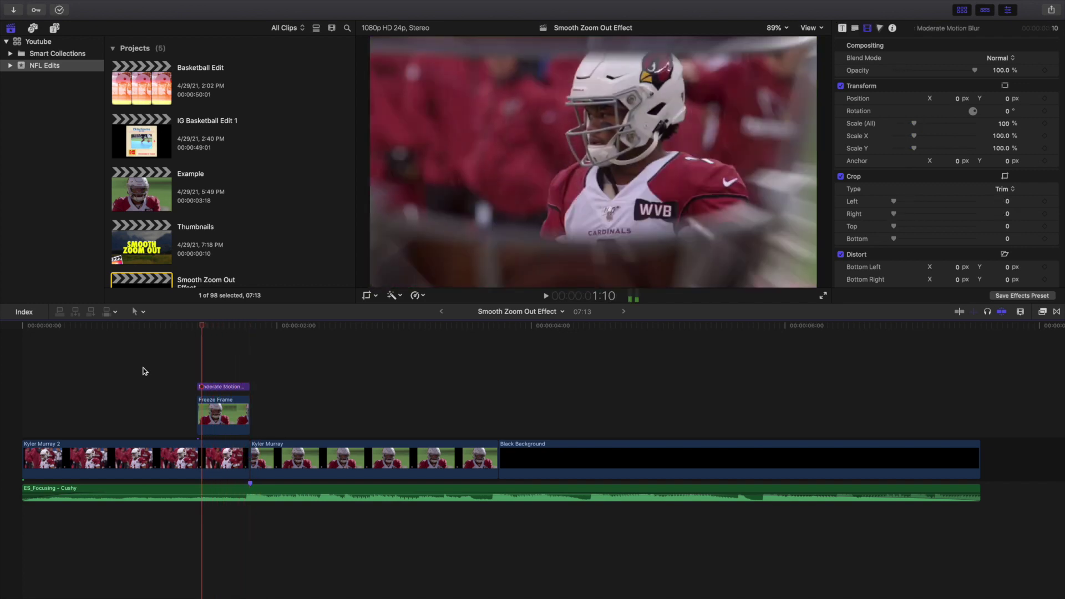
{"action": "key", "text": "Right"}
{"action": "key", "text": "Right"}
{"action": "key", "text": "Right"}
{"action": "key", "text": "Right"}
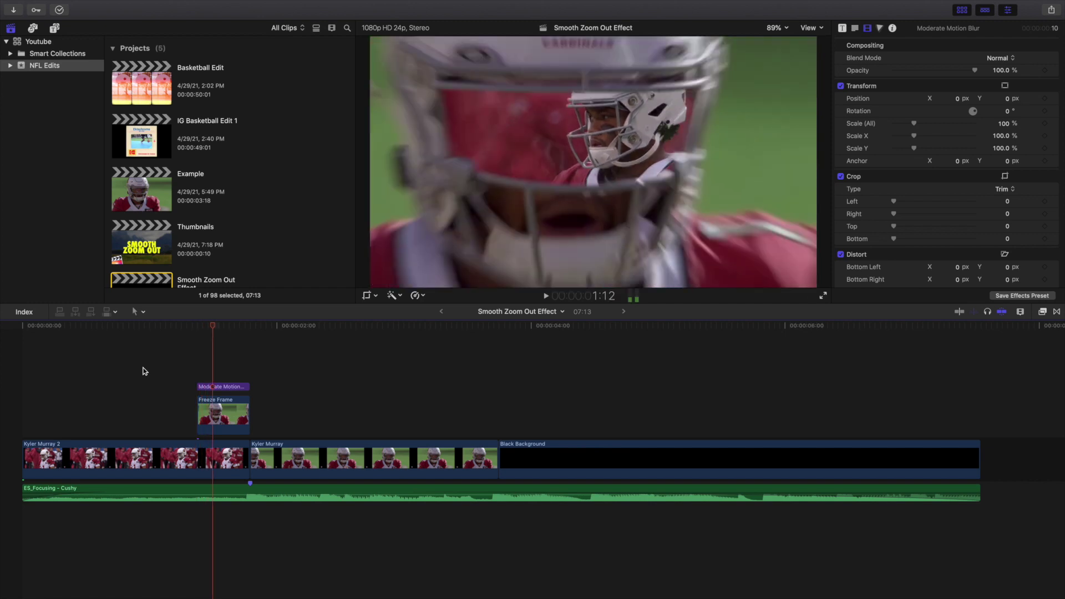
Replay the finished zoom-out edit from the start of the timeline, and stop playback over the black background.
{"action": "key", "text": "Home"}
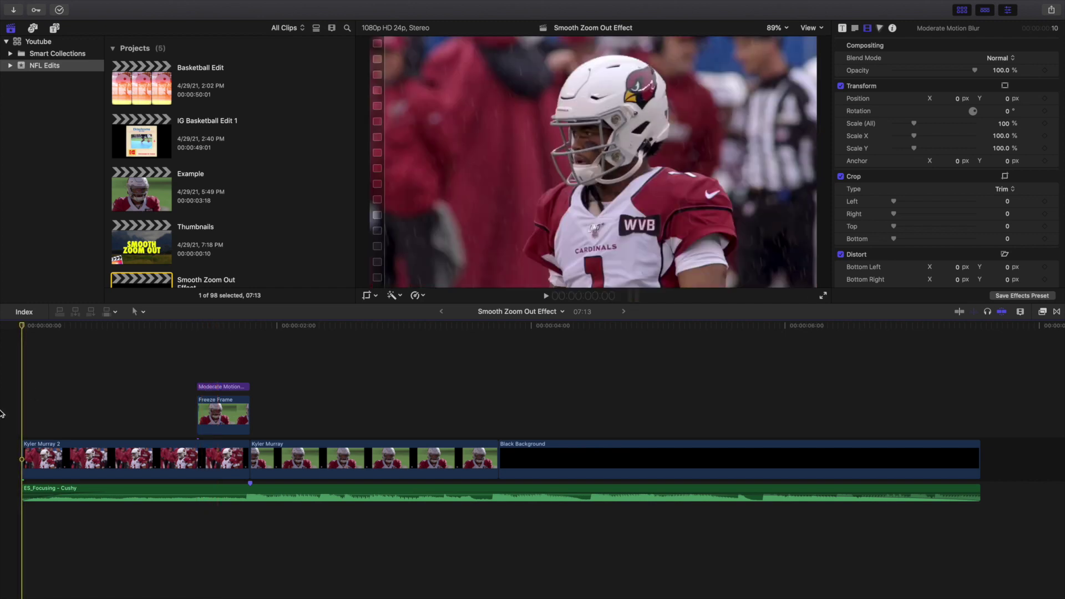
{"action": "key", "text": "space"}
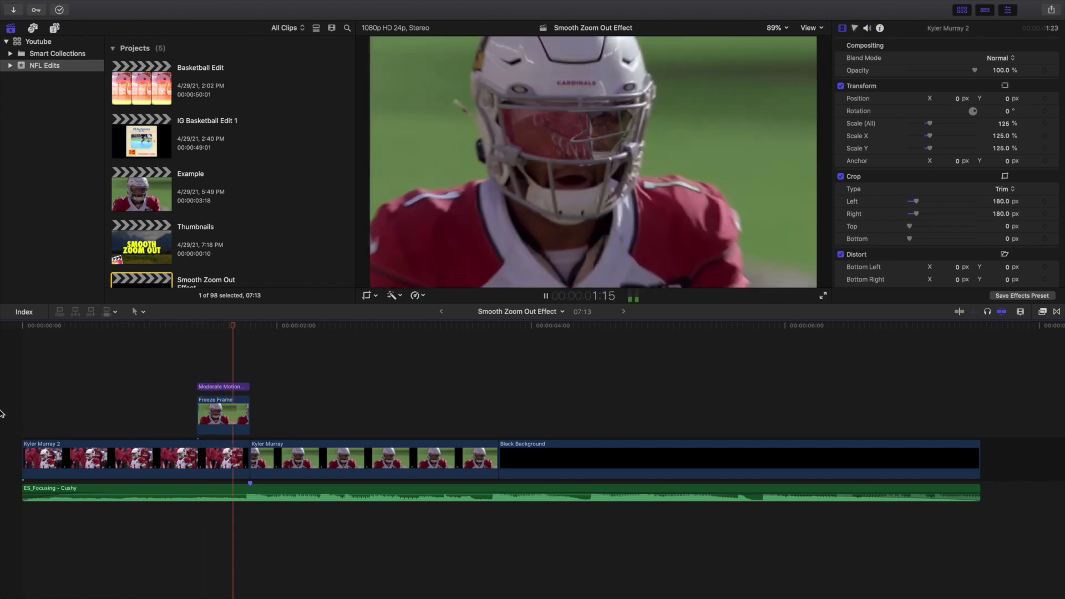
{"action": "key", "text": "Home"}
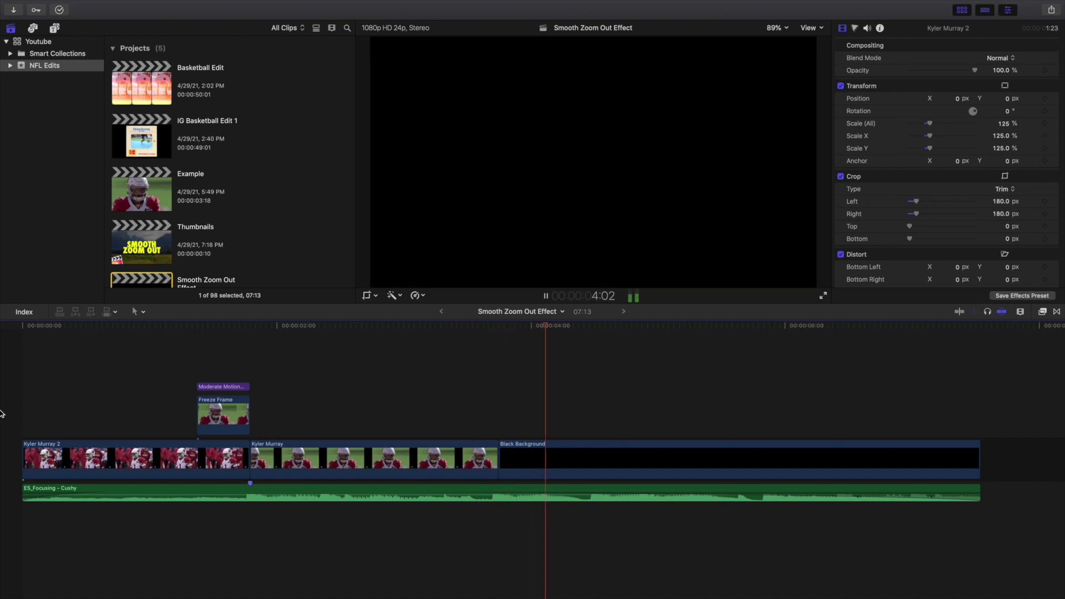
{"action": "key", "text": "space"}
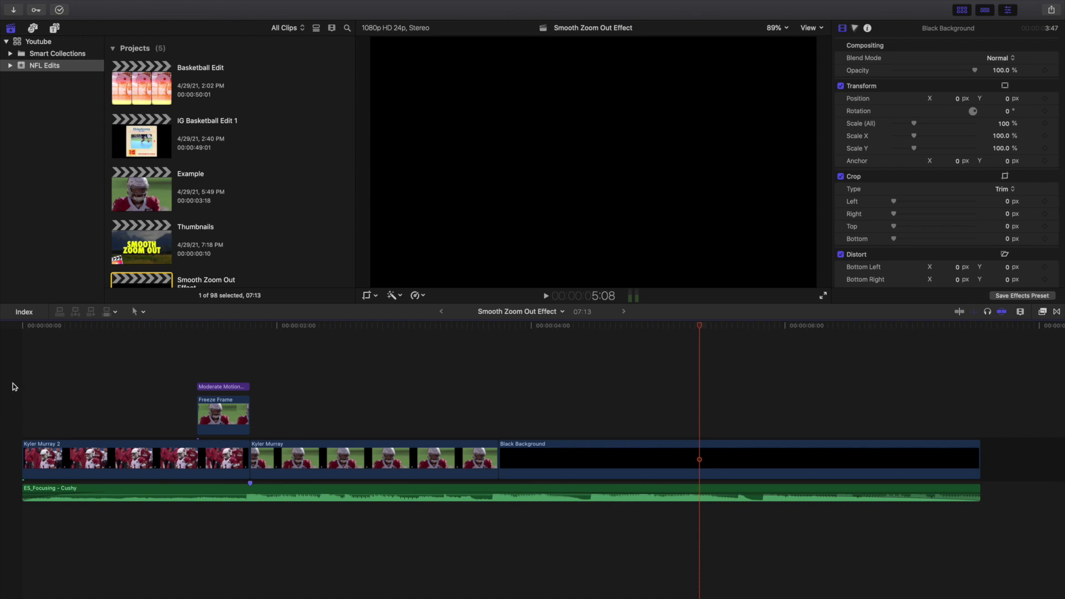
Open the Example project and insert a freeze frame at the first frame of the second clip.
{"action": "double_click", "coordinate": [138, 191]}
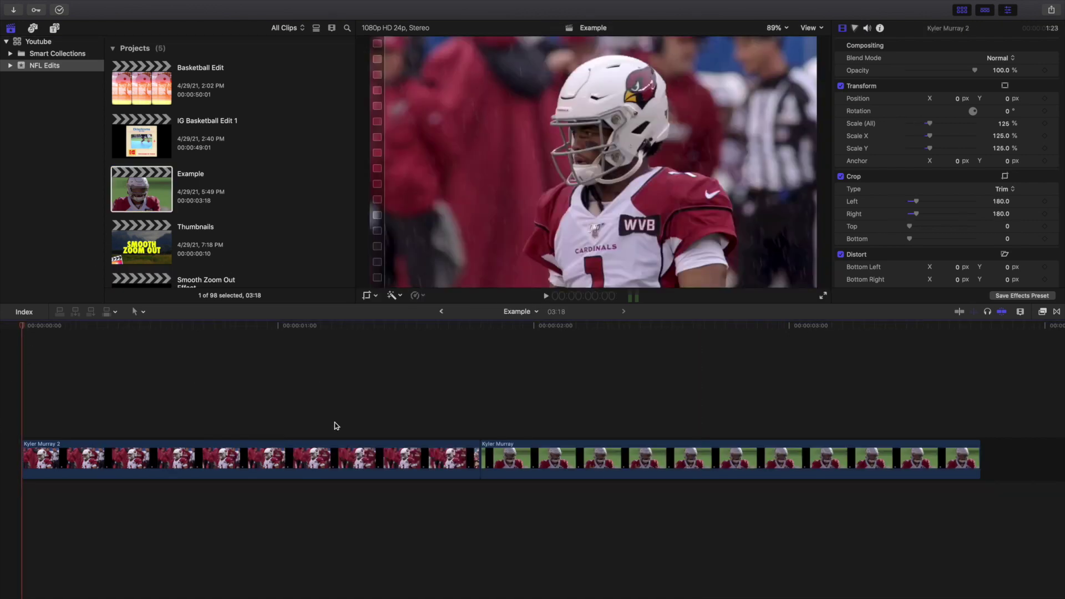
{"action": "key", "text": "super+equal"}
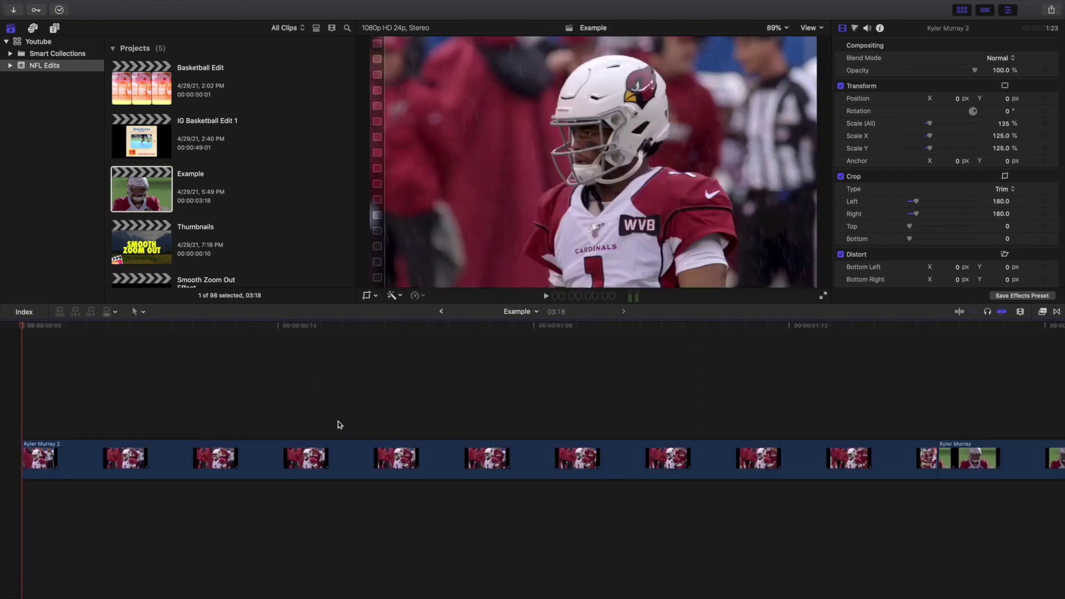
{"action": "scroll", "coordinate": [338, 425], "scroll_direction": "right", "scroll_amount": 5}
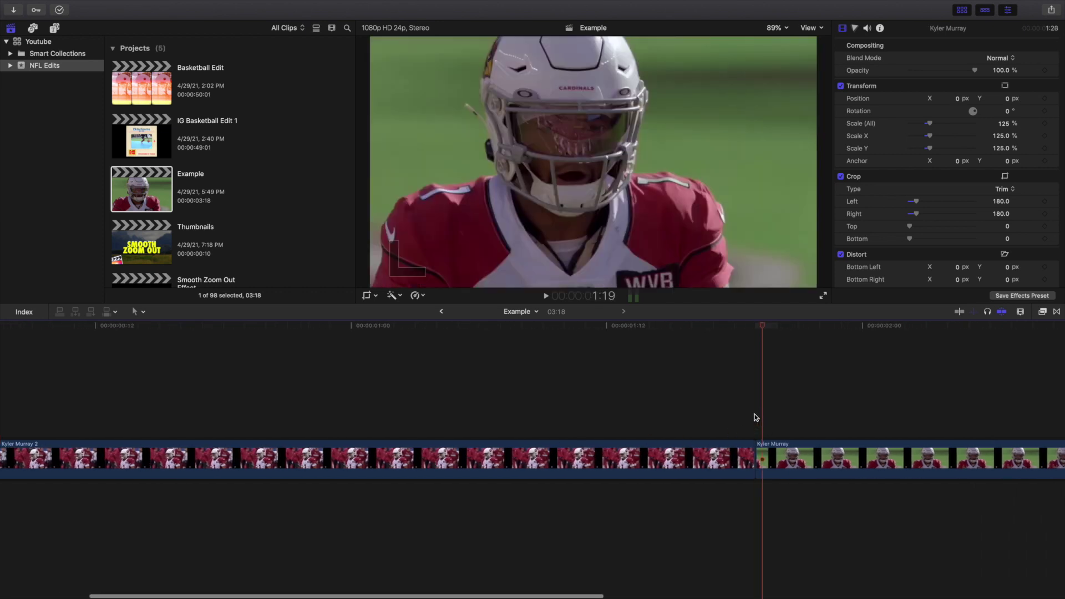
{"action": "left_click", "coordinate": [774, 468]}
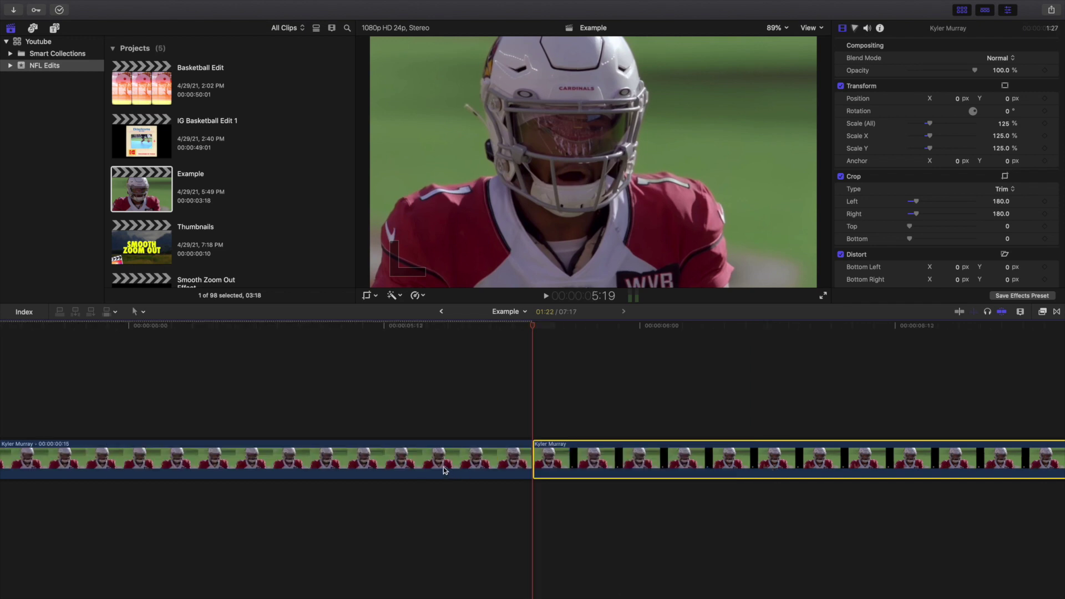
Rename the inserted still clip as Freeze Frame.
{"action": "left_click", "coordinate": [428, 462]}
{"action": "right_click", "coordinate": [390, 458]}
{"action": "left_click", "coordinate": [403, 456]}
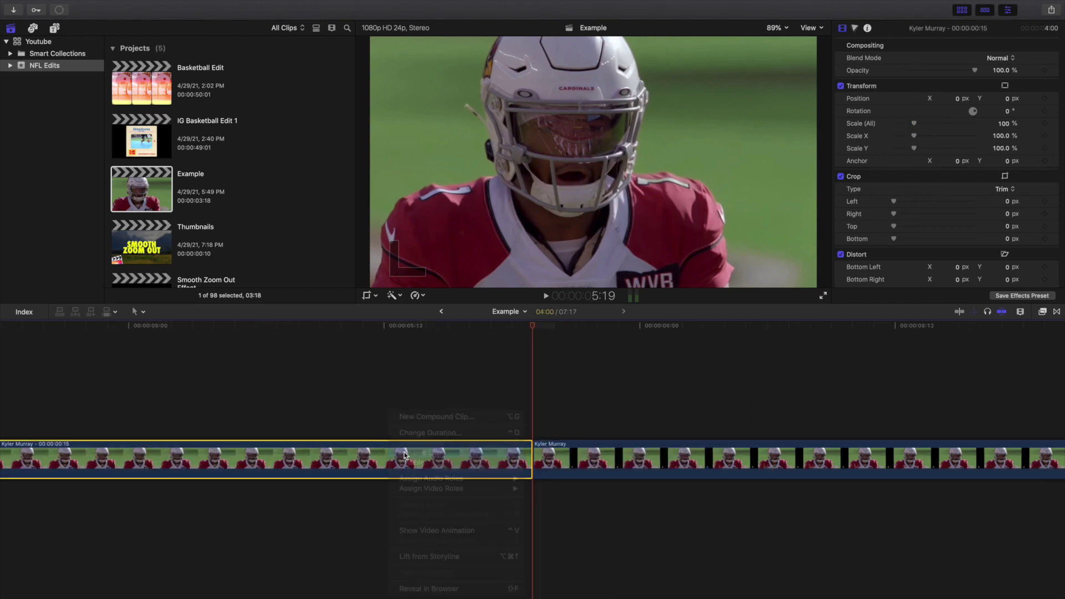
{"action": "type", "text": "Freeze Frame"}
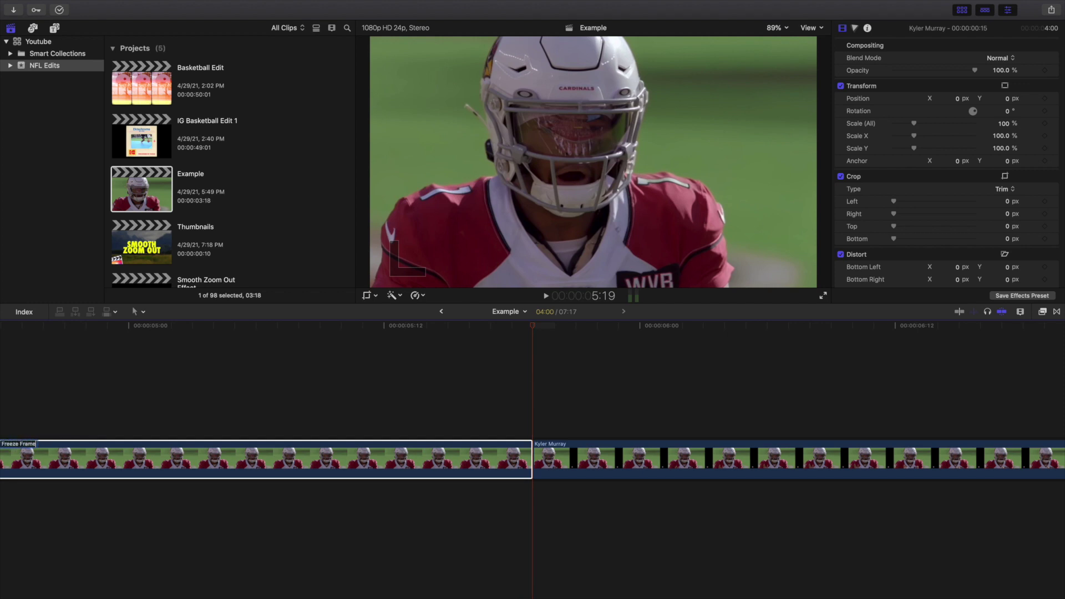
{"action": "key", "text": "Return"}
Set the Freeze Frame clip's duration to 10 frames.
{"action": "left_click", "coordinate": [401, 456]}
{"action": "key", "text": "ctrl+d"}
{"action": "type", "text": "1"}
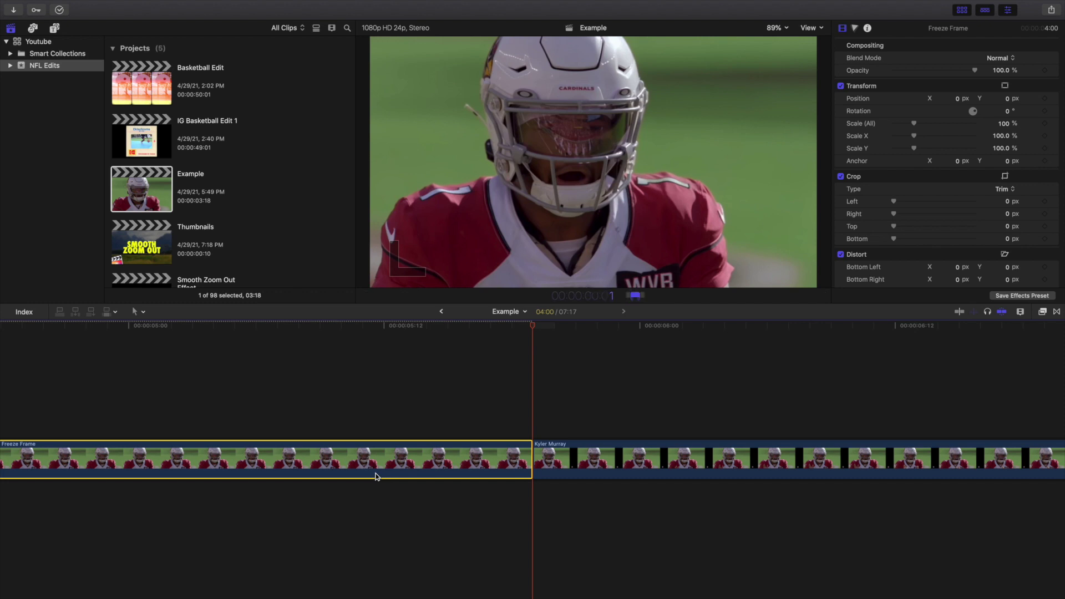
{"action": "type", "text": "0"}
{"action": "key", "text": "Return"}
Move the Freeze Frame clip above the end of the first clip so that it ends exactly at the cut.
{"action": "scroll", "coordinate": [293, 466], "scroll_direction": "left", "scroll_amount": 5}
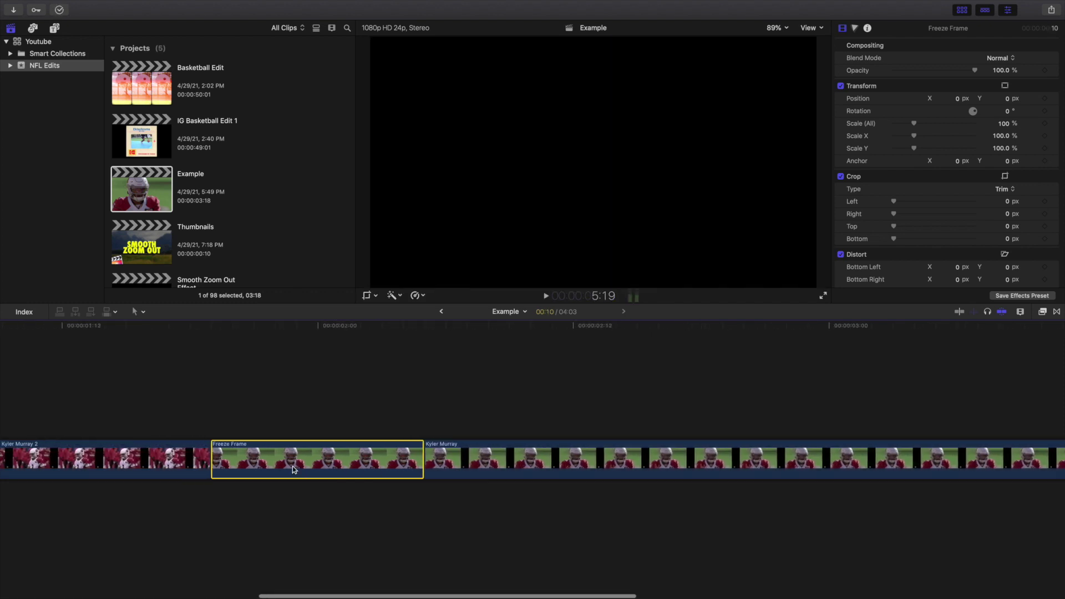
{"action": "left_click_drag", "start_coordinate": [309, 470], "coordinate": [275, 417]}
{"action": "key", "text": "super+minus"}
{"action": "scroll", "coordinate": [305, 421], "scroll_direction": "right", "scroll_amount": 3}
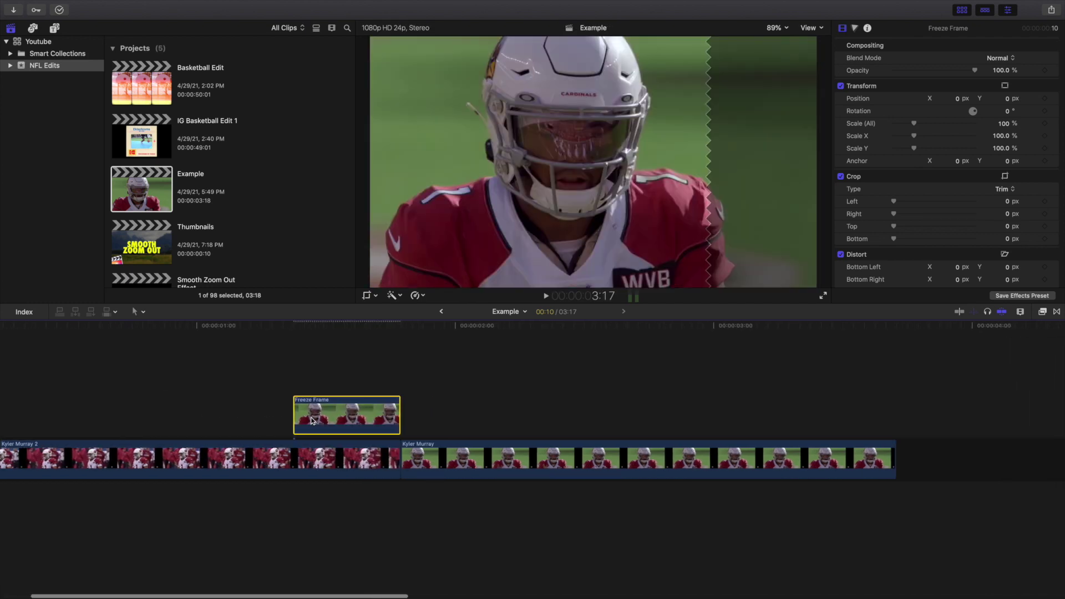
Examine the frames before, within and after the Freeze Frame clip to check its placement against the cut.
{"action": "left_click", "coordinate": [288, 389]}
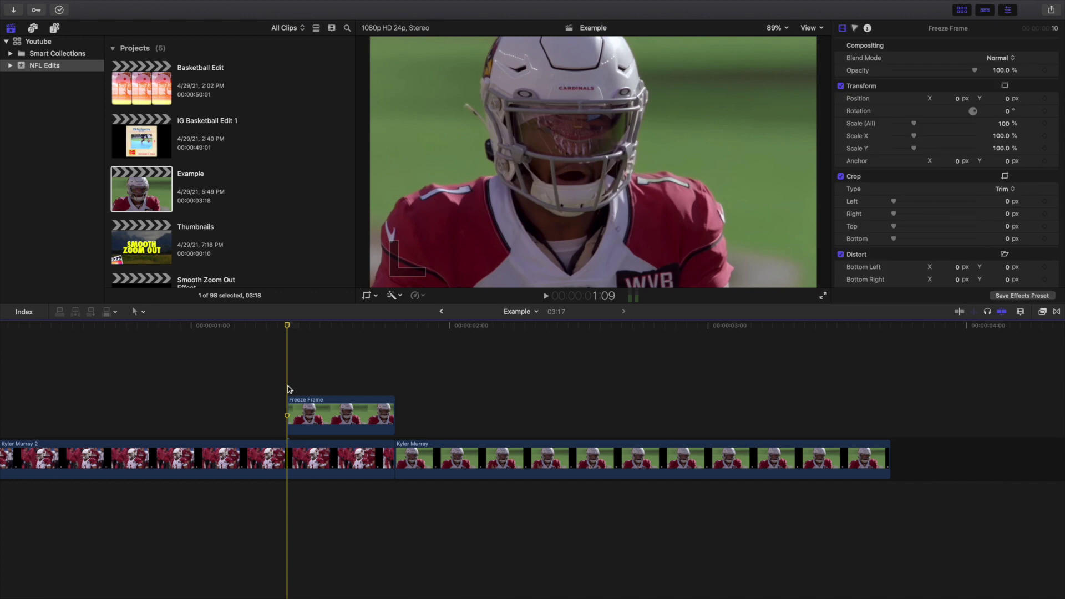
{"action": "key", "text": "super+equal"}
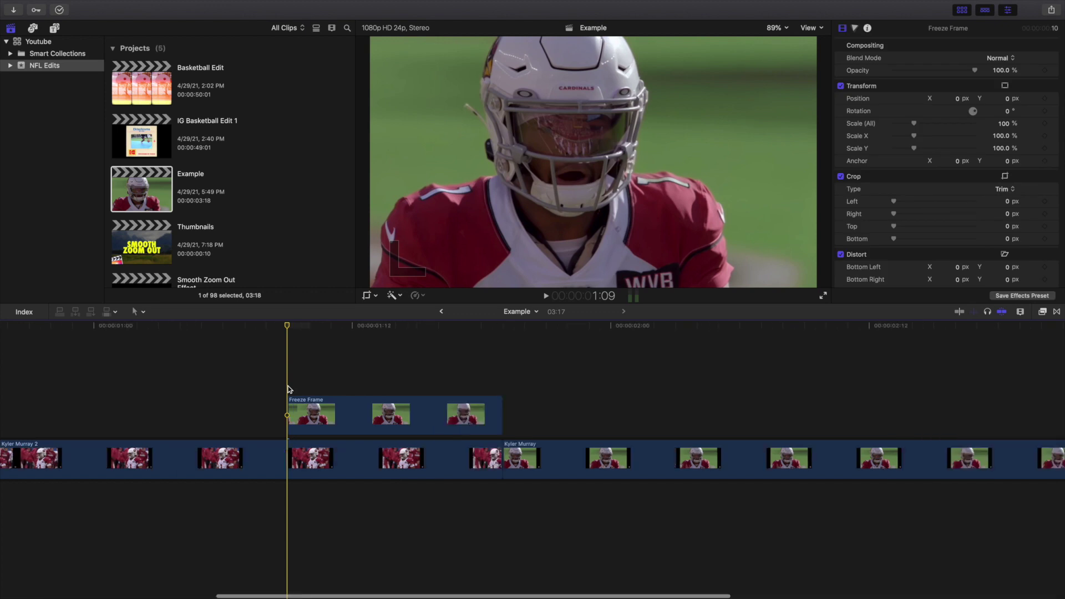
{"action": "scroll", "coordinate": [287, 389], "scroll_direction": "right", "scroll_amount": 5}
{"action": "left_click", "coordinate": [262, 409]}
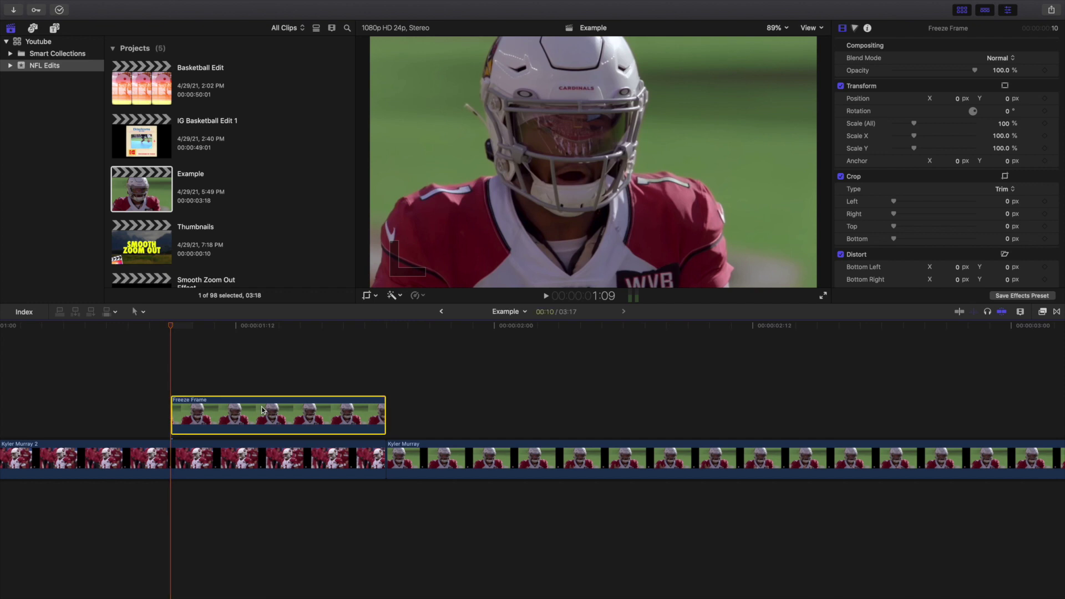
{"action": "key", "text": "Left"}
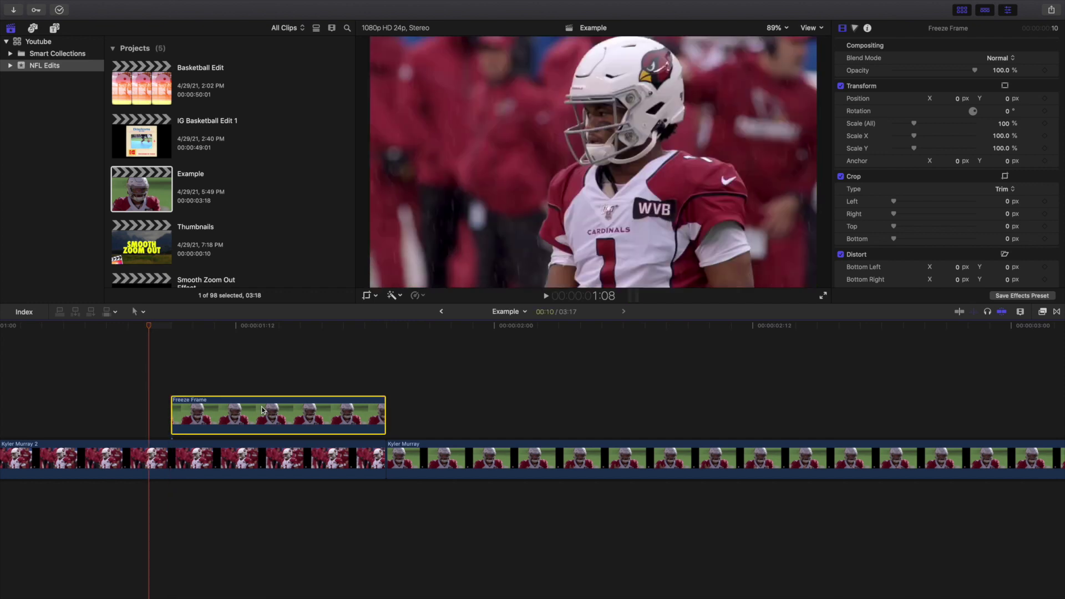
{"action": "key", "text": "Right"}
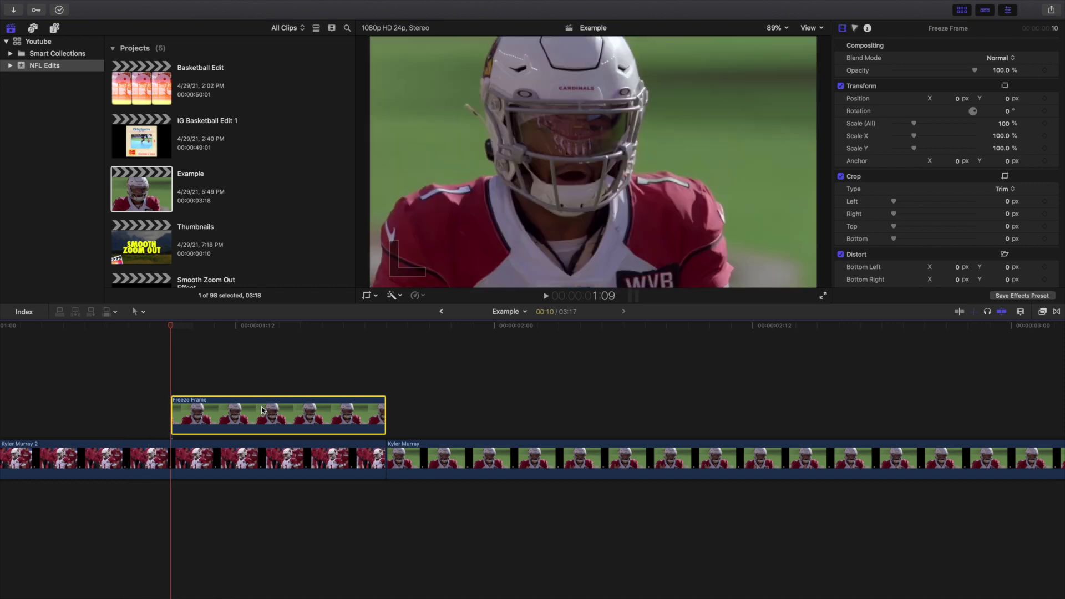
{"action": "key", "text": "l"}
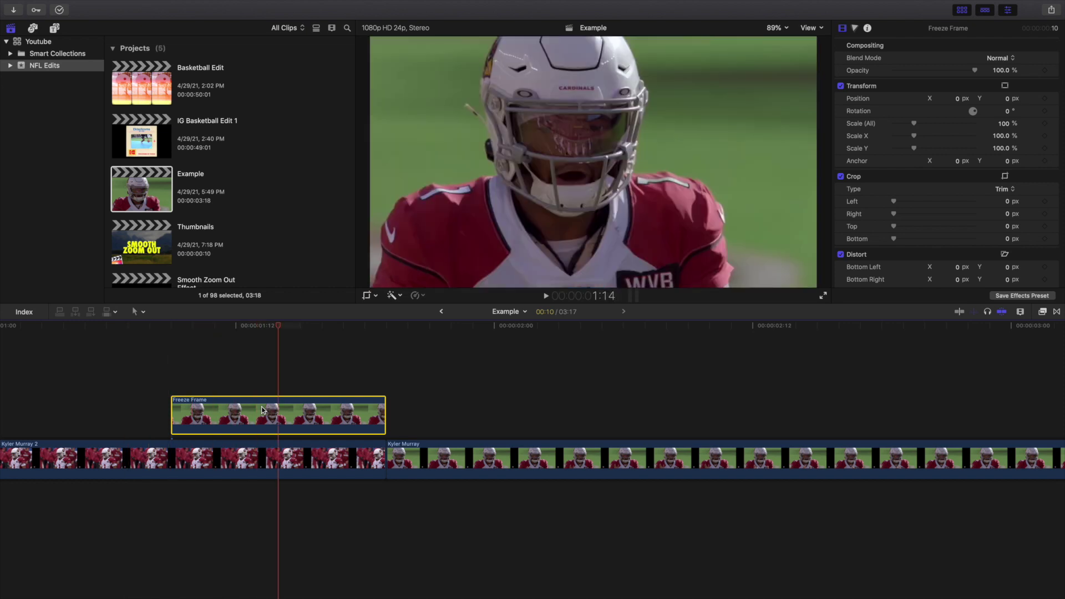
{"action": "key", "text": "j"}
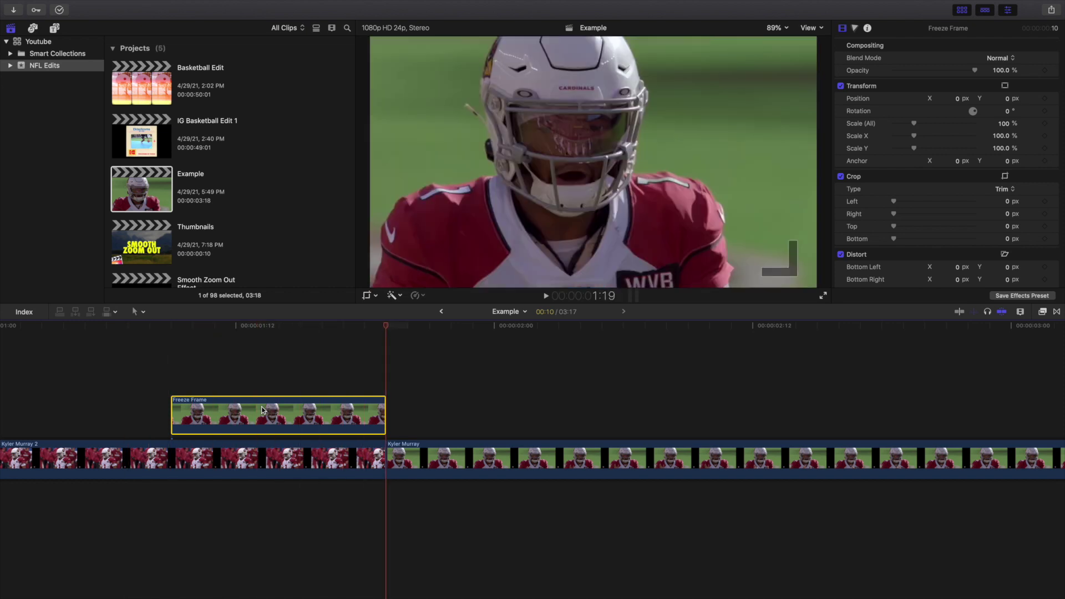
{"action": "key", "text": "l"}
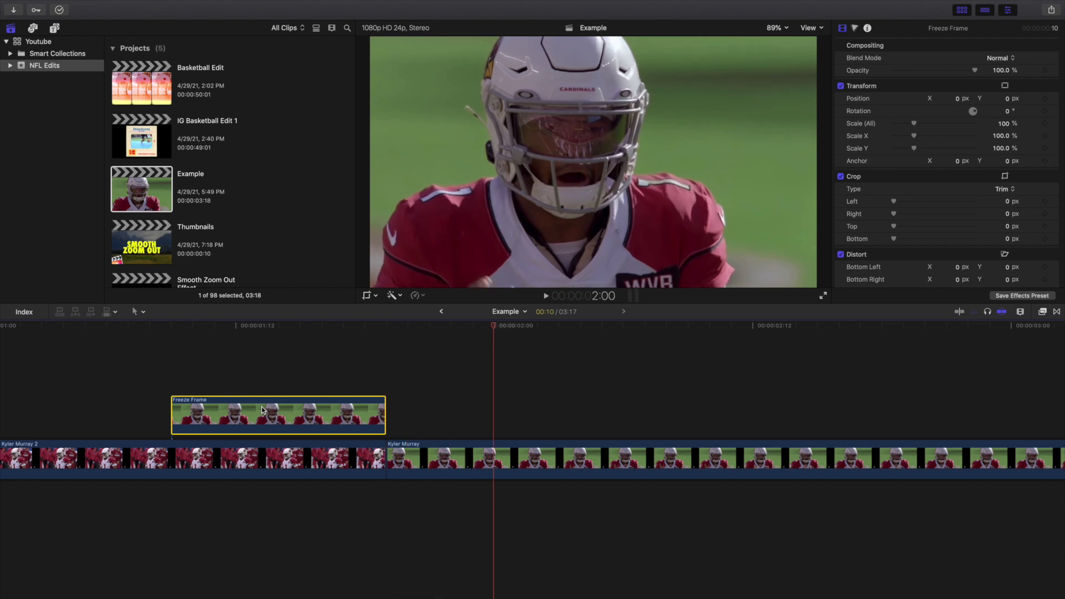
Place the playhead at 1:11 within the Freeze Frame clip and apply the Draw Mask effect to that clip.
{"action": "left_click", "coordinate": [218, 387]}
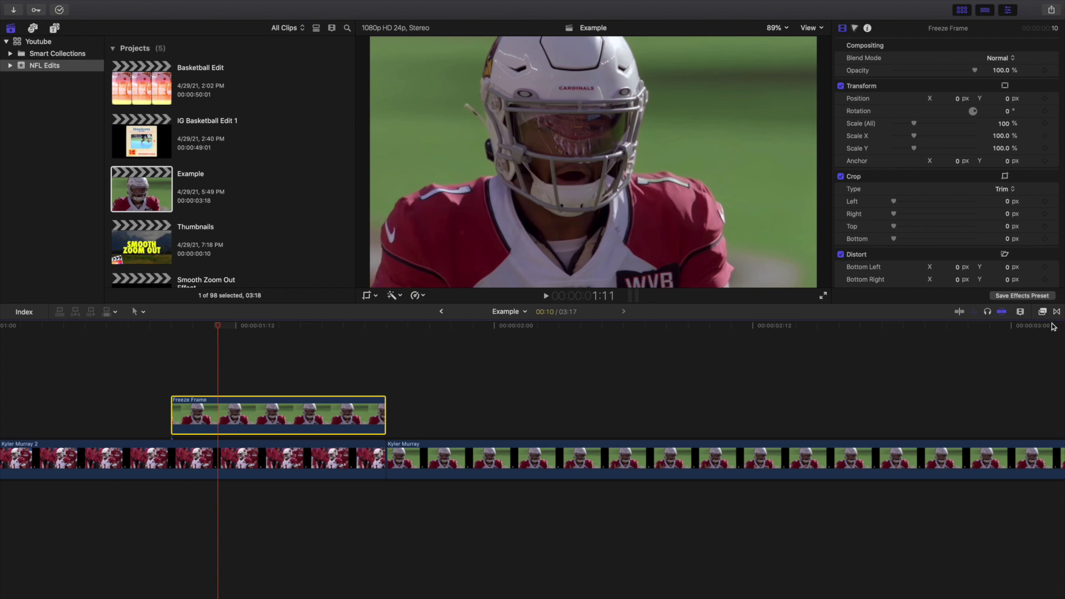
{"action": "left_click", "coordinate": [1043, 311]}
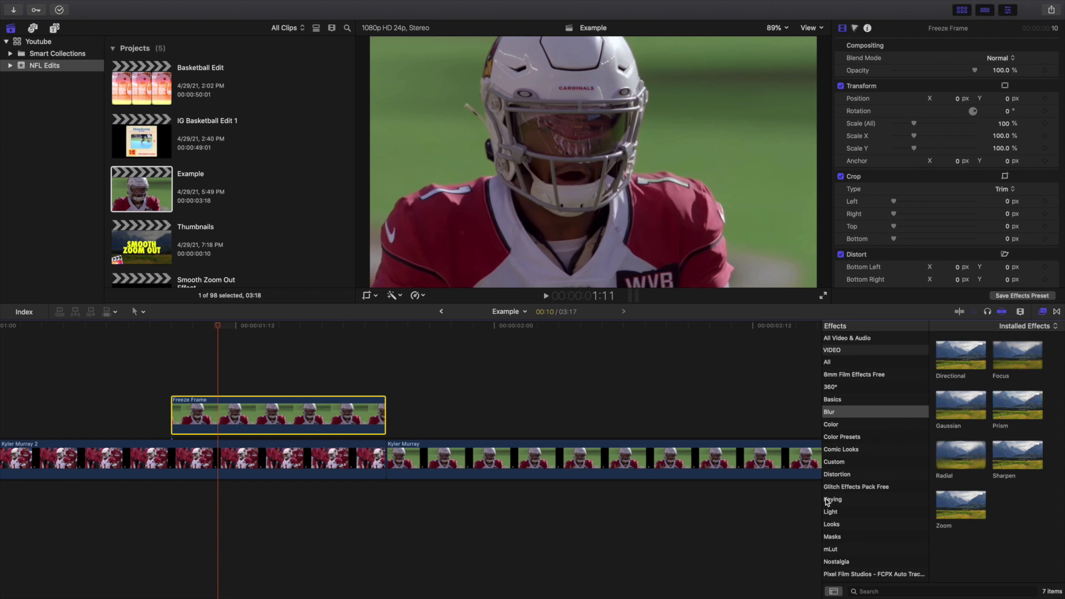
{"action": "left_click", "coordinate": [854, 537]}
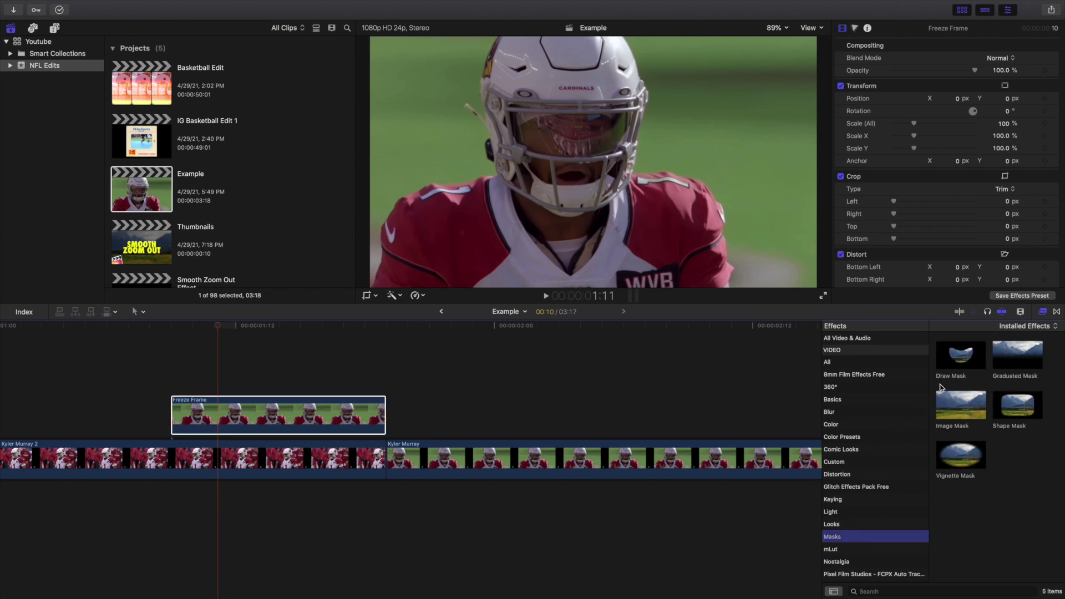
{"action": "mouse_move", "coordinate": [957, 361]}
{"action": "left_mouse_down"}
{"action": "mouse_move", "coordinate": [635, 361]}
{"action": "mouse_move", "coordinate": [361, 391]}
{"action": "mouse_move", "coordinate": [325, 418]}
{"action": "left_mouse_up"}
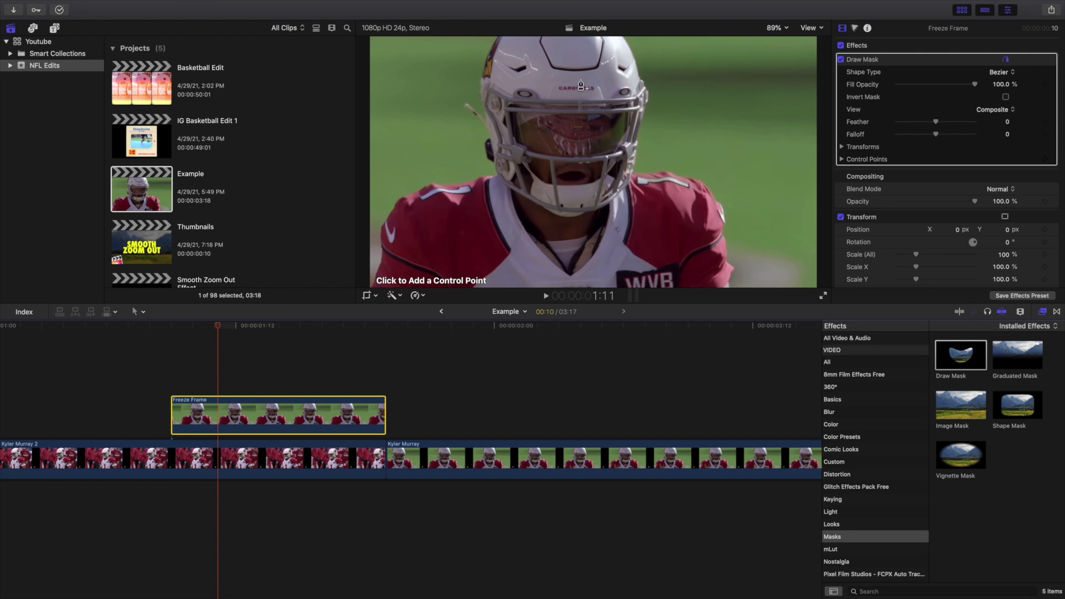
Draw a closed eight-point straight-edged mask around the visor opening of the helmet on the freeze frame.
{"action": "left_click", "coordinate": [776, 28]}
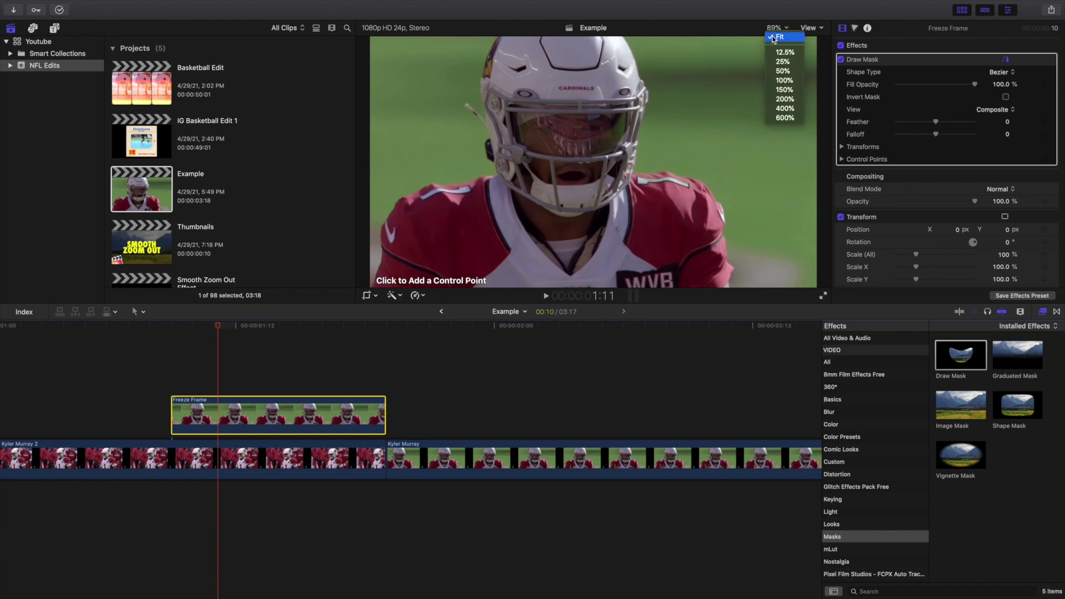
{"action": "left_click", "coordinate": [774, 104]}
{"action": "left_click_drag", "start_coordinate": [815, 160], "coordinate": [810, 160]}
{"action": "left_click", "coordinate": [433, 142]}
{"action": "left_click", "coordinate": [441, 213]}
{"action": "left_click", "coordinate": [472, 228]}
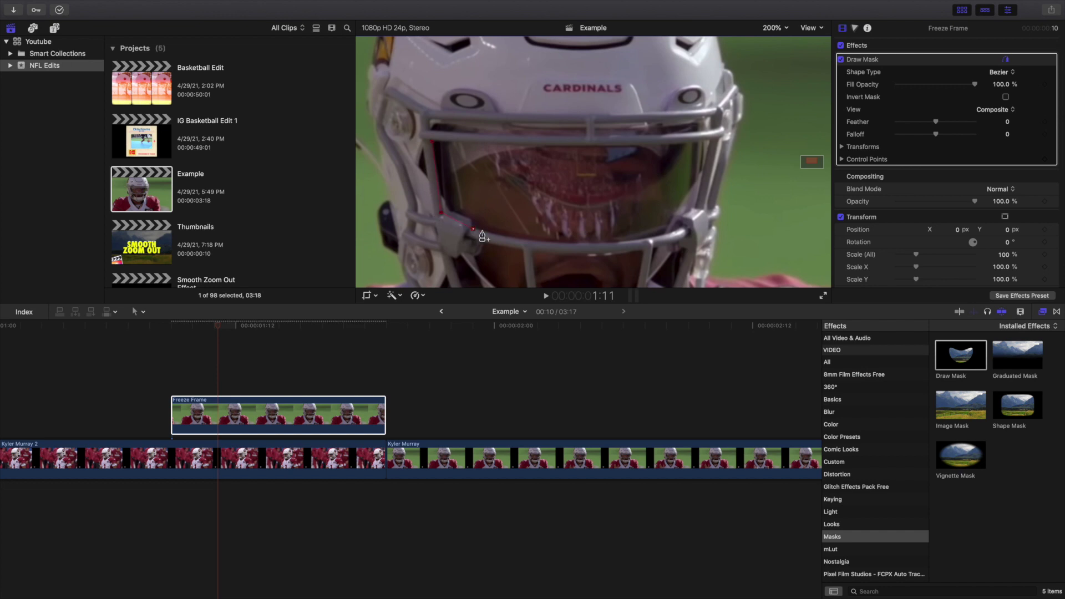
{"action": "left_click", "coordinate": [584, 243]}
{"action": "left_click", "coordinate": [682, 226]}
{"action": "left_click", "coordinate": [696, 207]}
{"action": "left_click", "coordinate": [712, 140]}
{"action": "left_click", "coordinate": [565, 146]}
{"action": "left_click", "coordinate": [432, 143]}
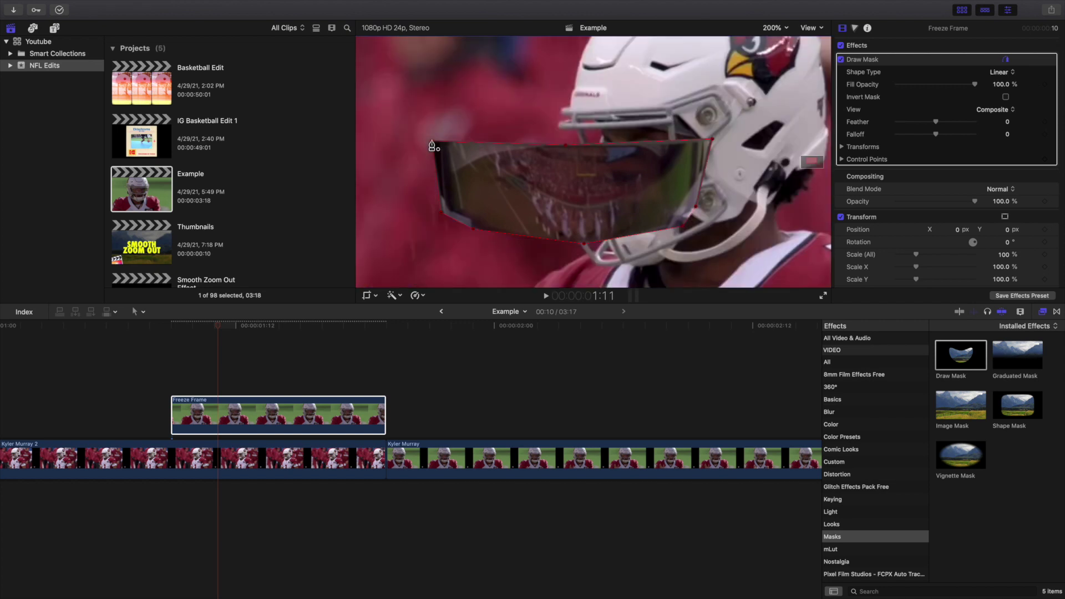
{"action": "left_click", "coordinate": [774, 28]}
{"action": "left_click", "coordinate": [784, 43]}
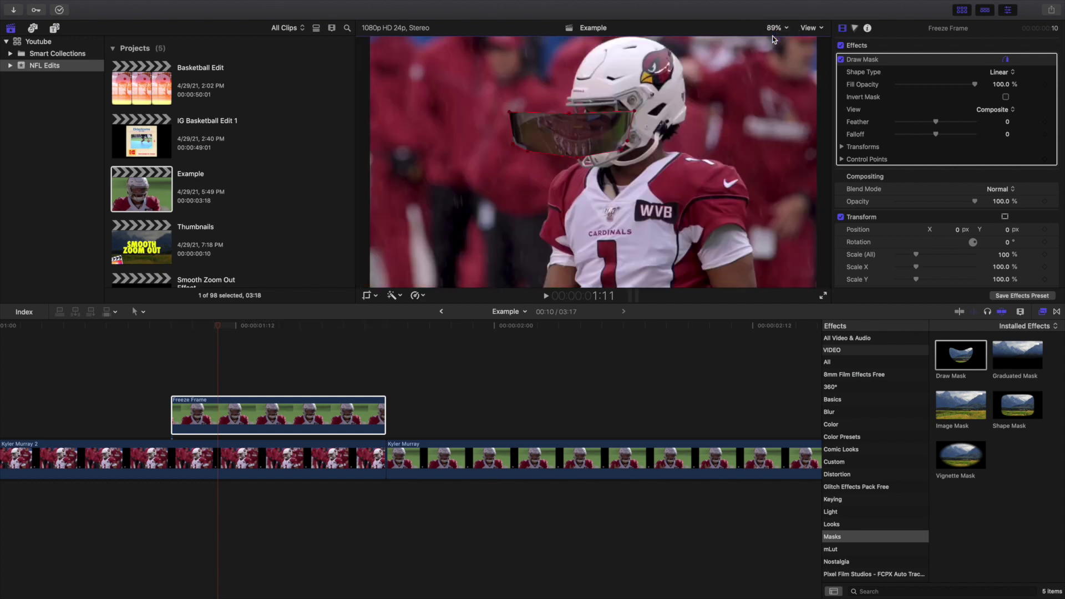
Invert the Draw Mask on the freeze frame and play across the cut to check the visor cutout.
{"action": "left_click", "coordinate": [1006, 97]}
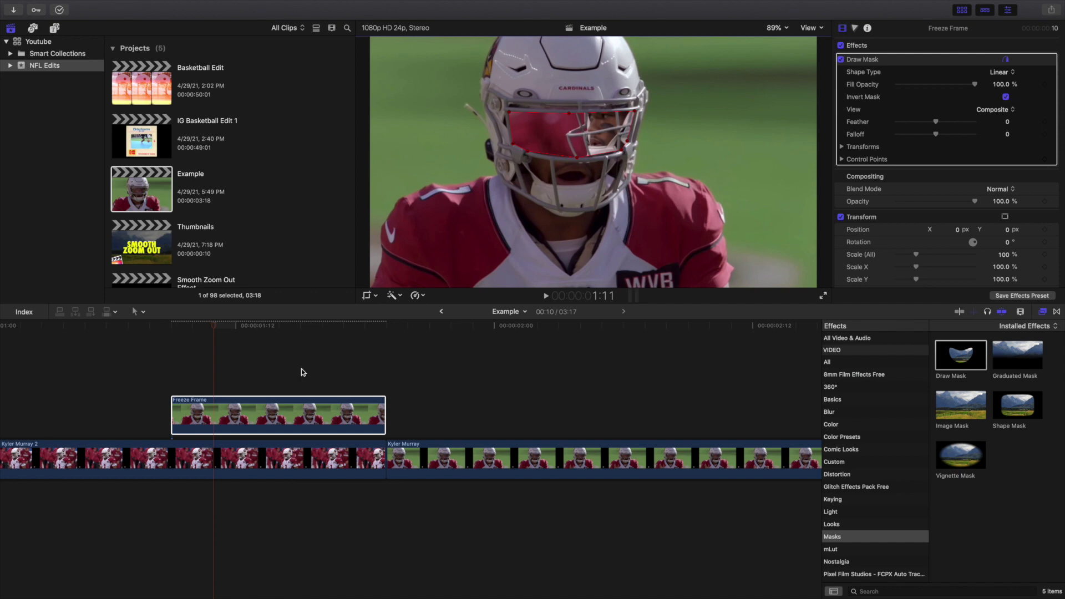
{"action": "left_click", "coordinate": [171, 368]}
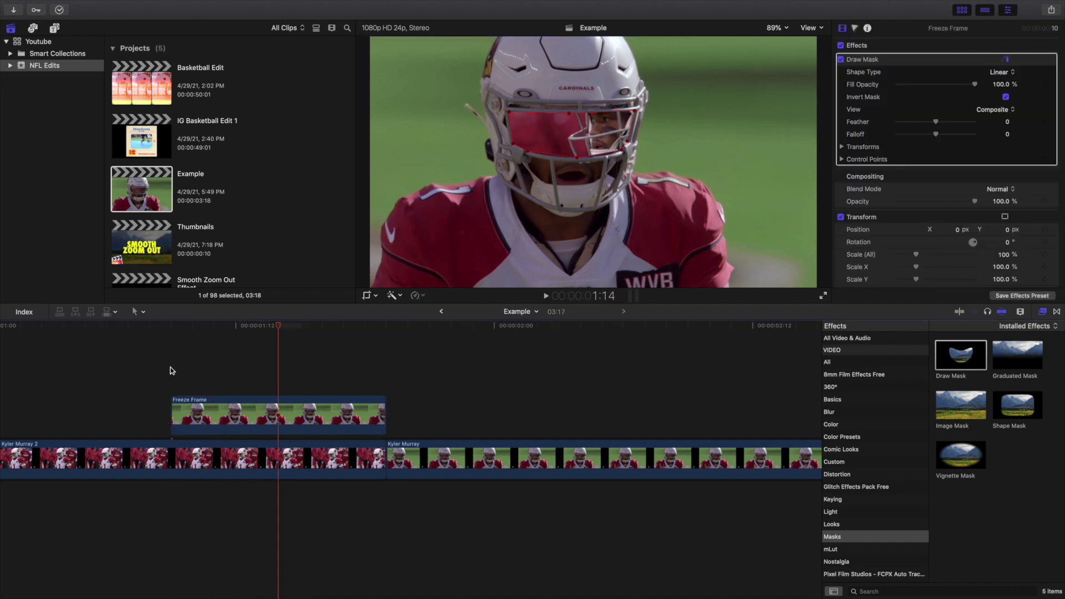
{"action": "left_click", "coordinate": [171, 367]}
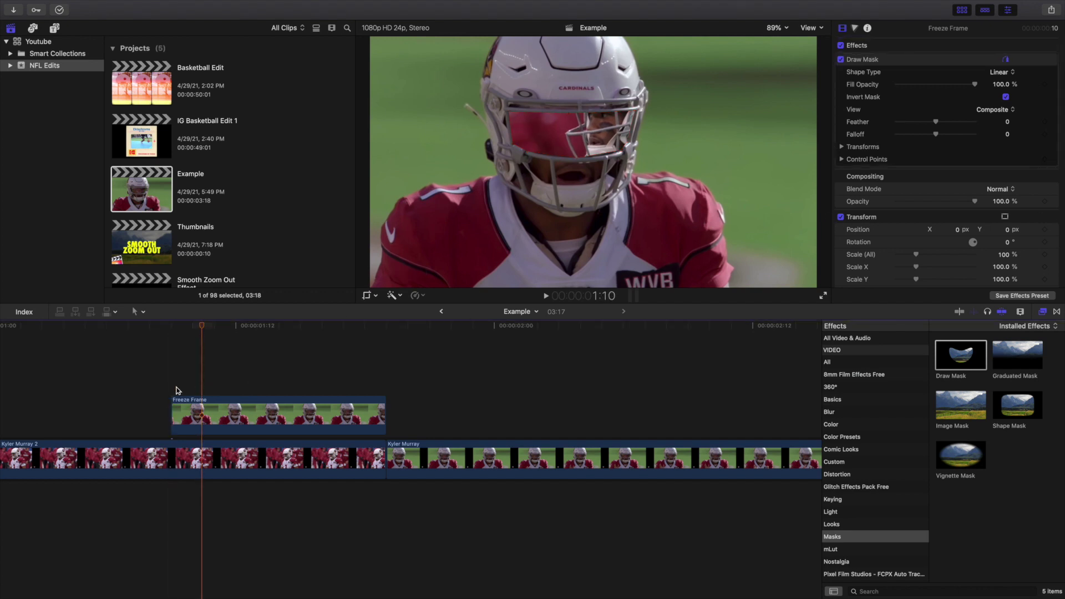
{"action": "key", "text": "space"}
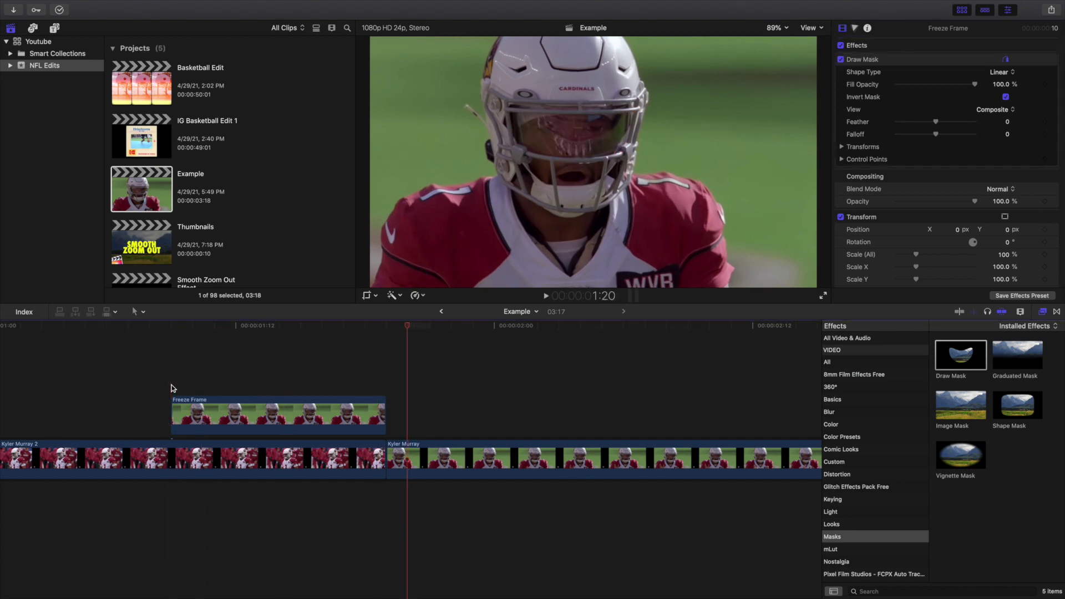
{"action": "key", "text": "space"}
Set the feather of the freeze frame's Draw Mask to 7 and hide the effects browser.
{"action": "left_click", "coordinate": [208, 409]}
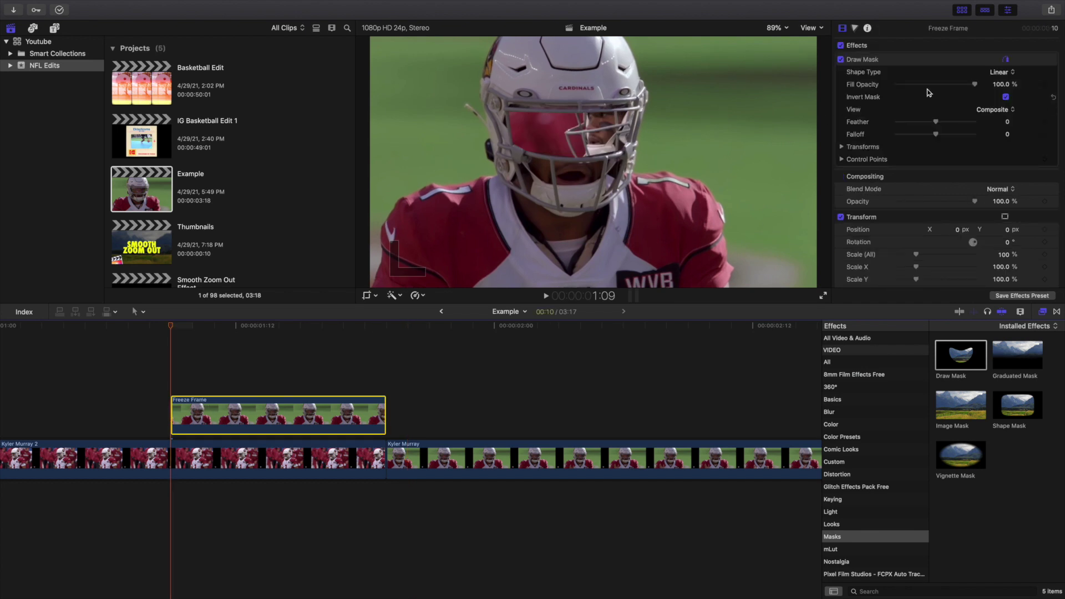
{"action": "left_click_drag", "start_coordinate": [1008, 123], "coordinate": [998, 123]}
{"action": "left_click", "coordinate": [1006, 121]}
{"action": "type", "text": "7"}
{"action": "key", "text": "Return"}
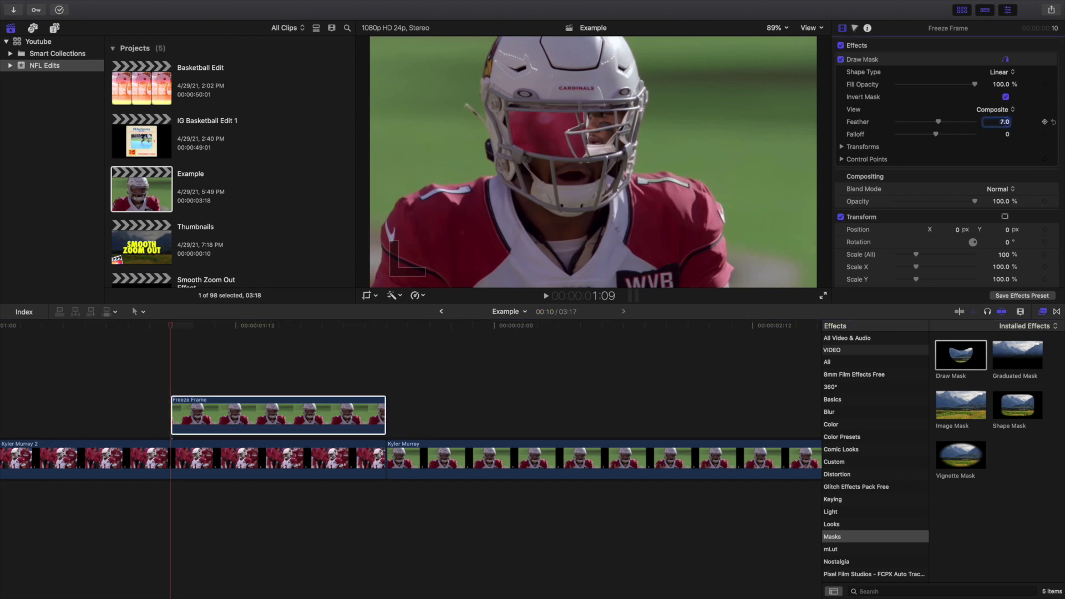
{"action": "left_click", "coordinate": [1041, 312]}
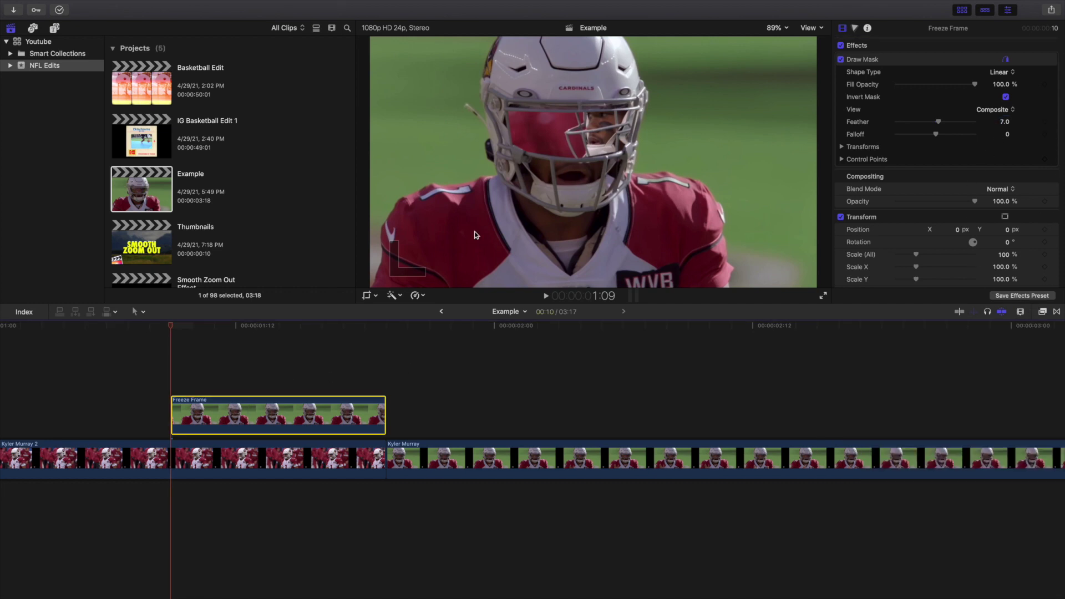
Keyframe the Draw Mask's fill opacity at 100% at 1:09 and at 0% at 1:19 on the freeze frame.
{"action": "left_click", "coordinate": [1045, 85]}
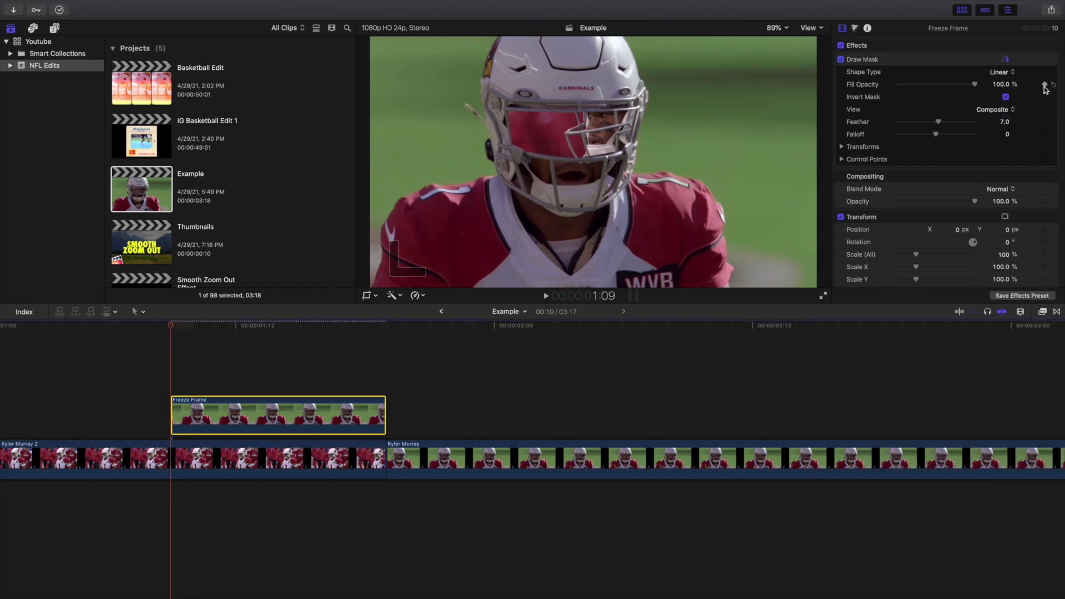
{"action": "left_click", "coordinate": [388, 384]}
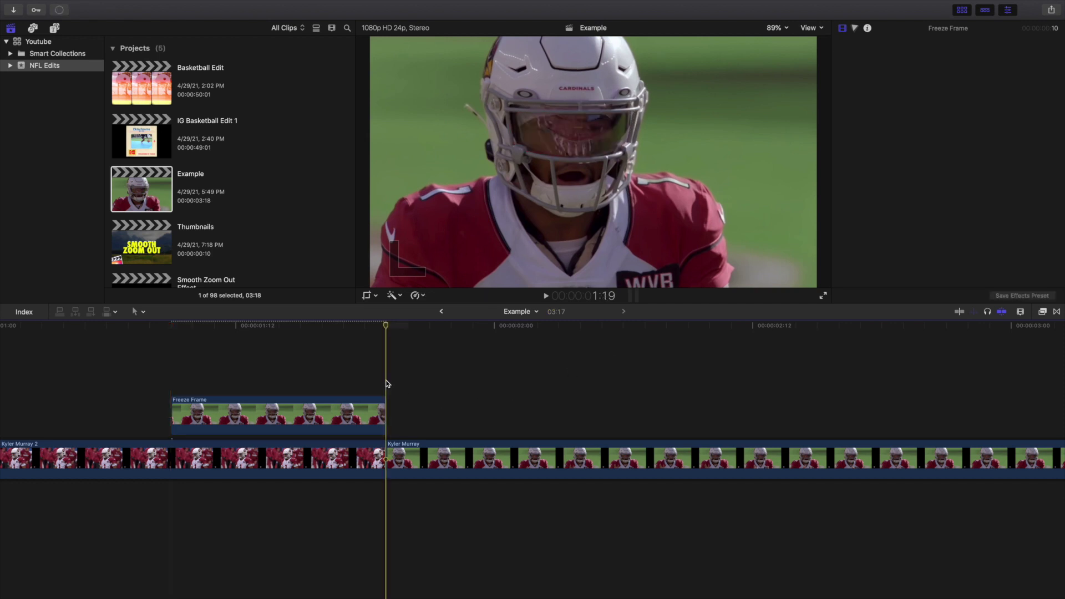
{"action": "left_click", "coordinate": [364, 405]}
{"action": "left_click", "coordinate": [1002, 84]}
{"action": "type", "text": "0"}
{"action": "key", "text": "Return"}
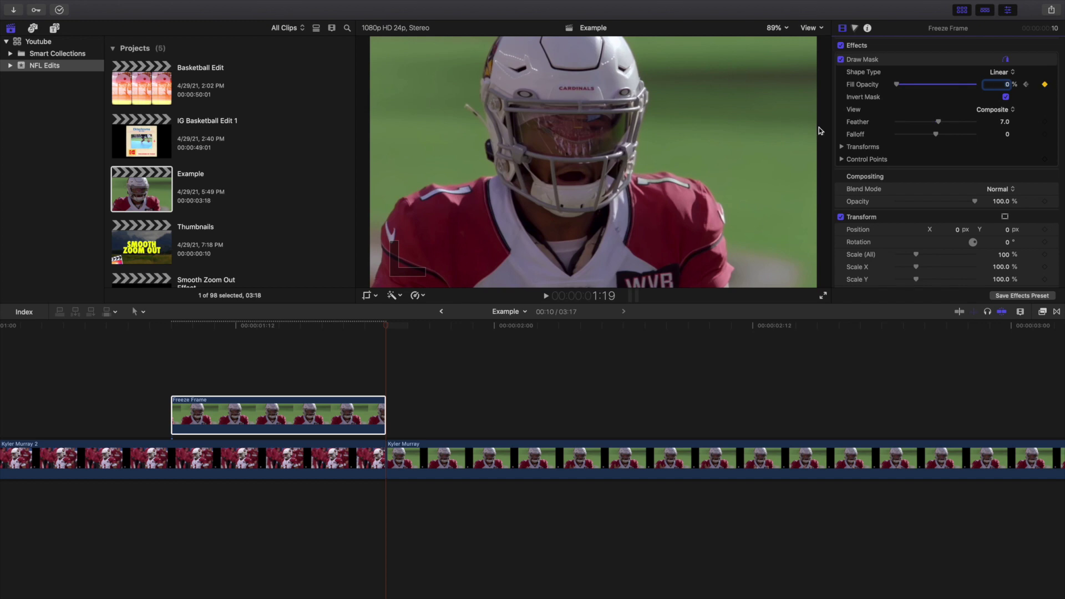
Play the freeze frame and step through it frame by frame from 1:09 to examine the visor mask's fade.
{"action": "left_click", "coordinate": [171, 374]}
{"action": "key", "text": "space"}
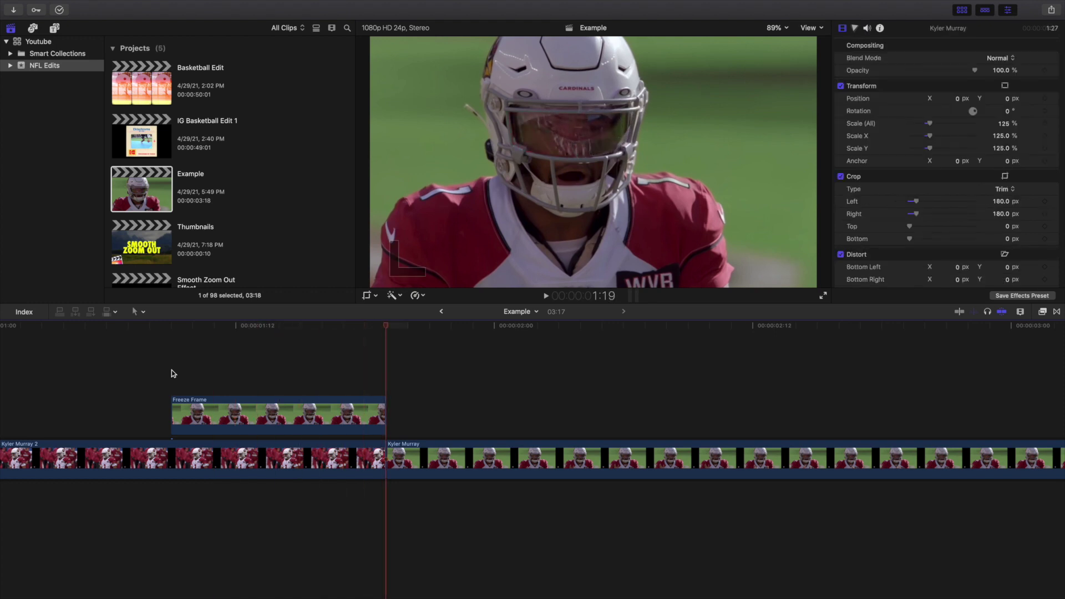
{"action": "left_click", "coordinate": [184, 374]}
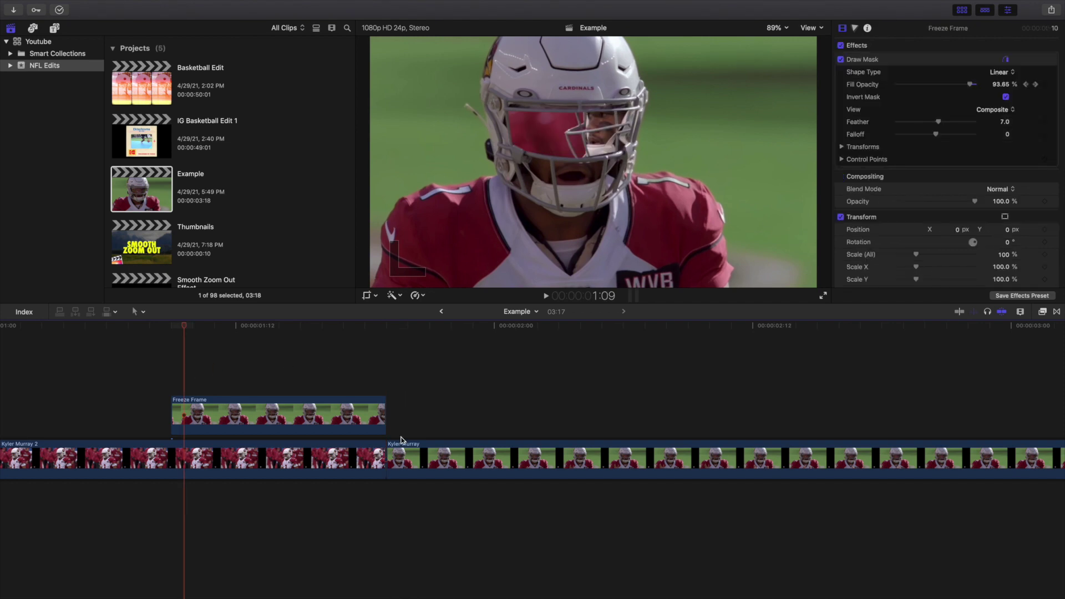
{"action": "left_click", "coordinate": [387, 389]}
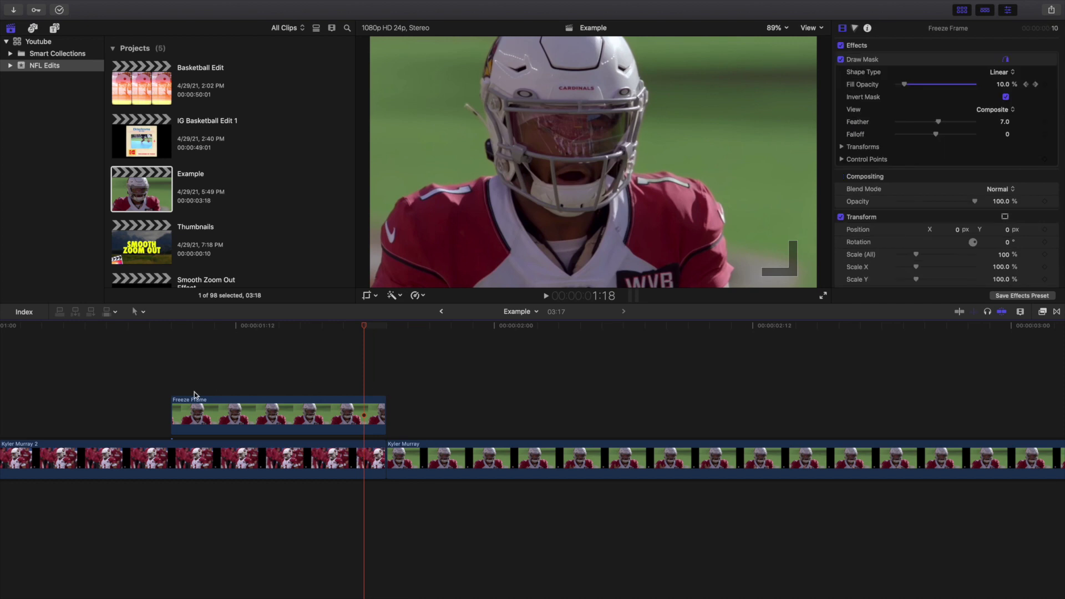
{"action": "left_click", "coordinate": [175, 388]}
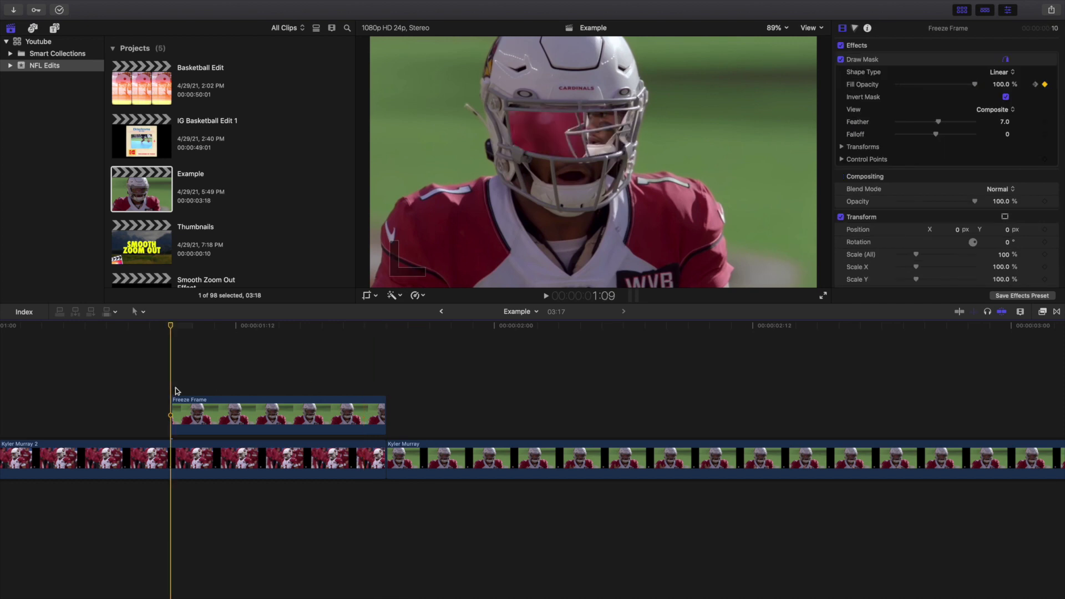
{"action": "left_click", "coordinate": [387, 394]}
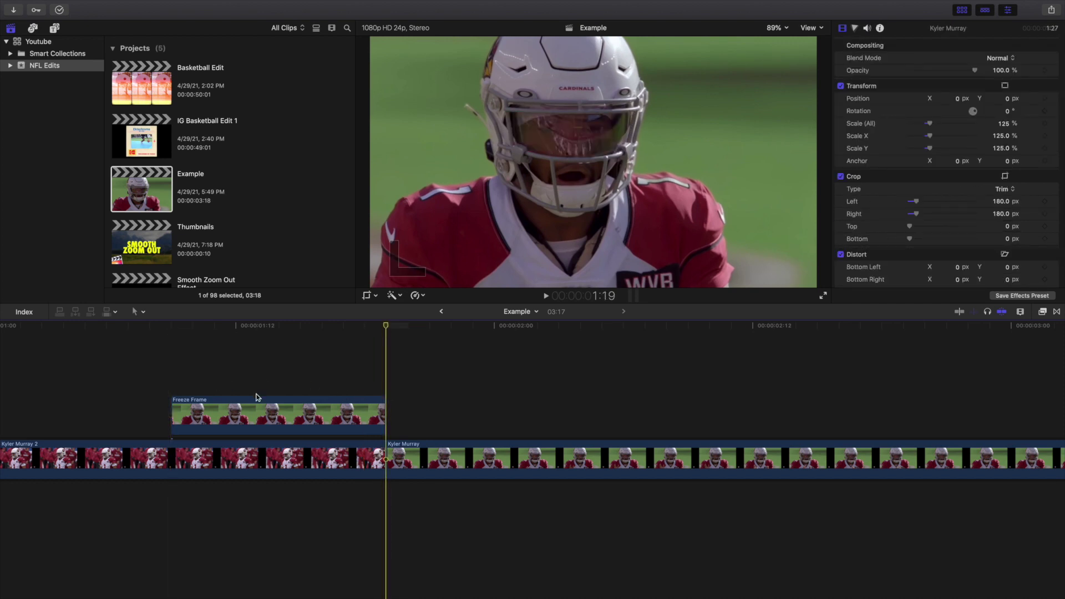
{"action": "left_click", "coordinate": [174, 388]}
{"action": "key", "text": "Right"}
{"action": "key", "text": "Right"}
{"action": "key", "text": "Right"}
{"action": "key", "text": "Right"}
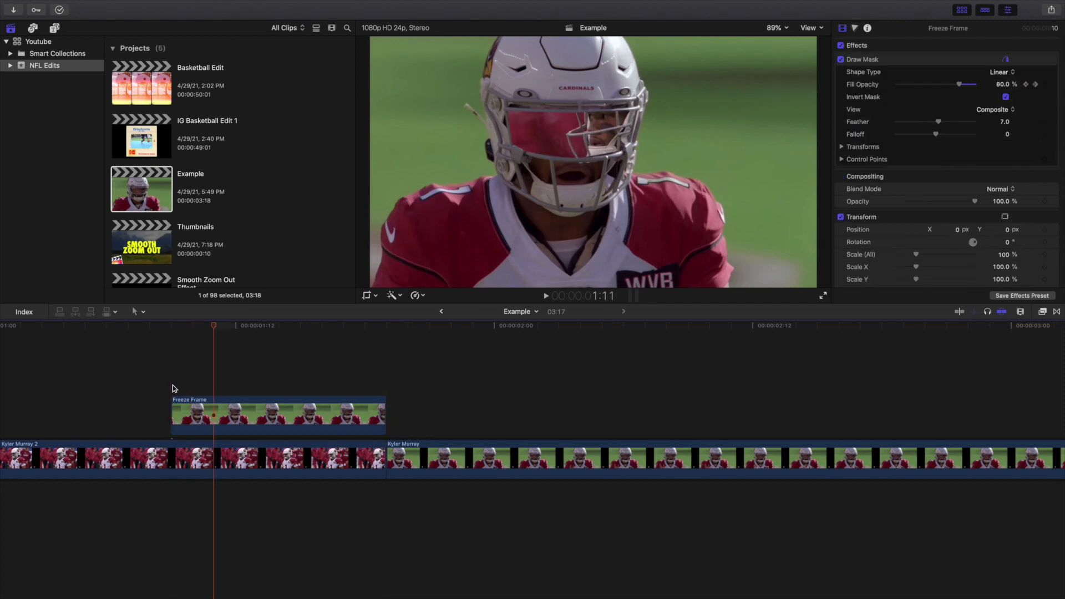
{"action": "key", "text": "Right"}
{"action": "key", "text": "Right"}
{"action": "key", "text": "Right"}
{"action": "key", "text": "Right"}
{"action": "key", "text": "Right"}
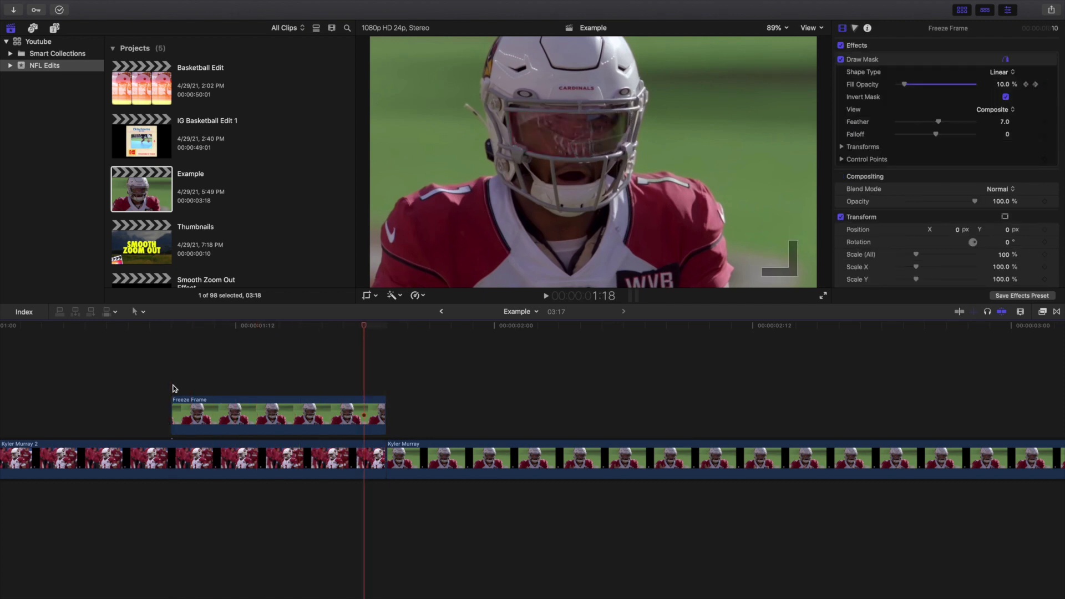
Apply a Ken Burns crop to the freeze frame, swap its start and end, and shrink the start frame to fit inside the visor opening.
{"action": "key", "text": "alt+semicolon"}
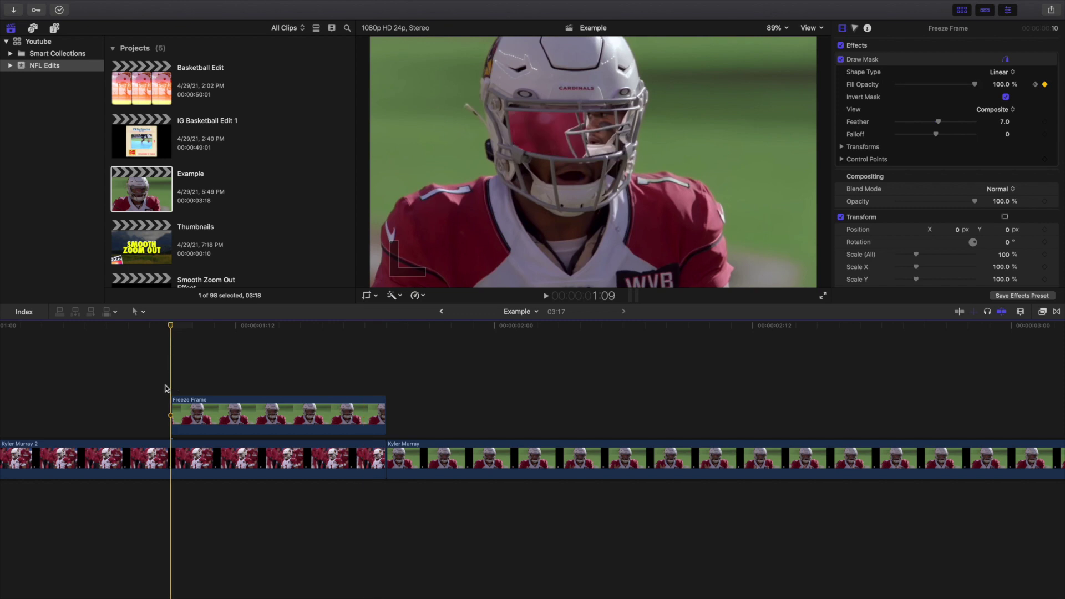
{"action": "left_click", "coordinate": [375, 299]}
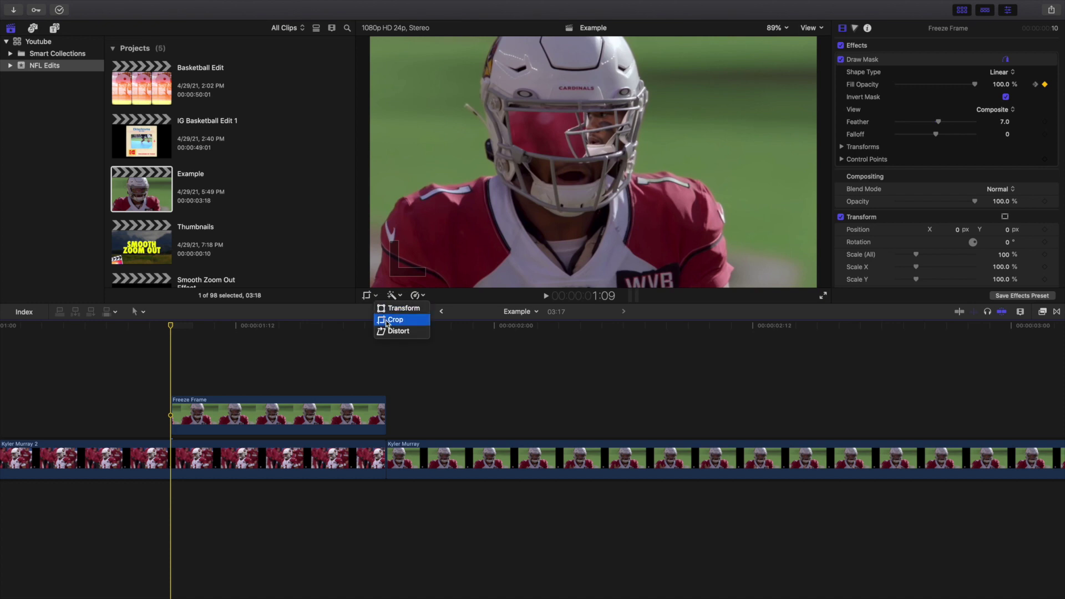
{"action": "left_click", "coordinate": [387, 323]}
{"action": "left_click", "coordinate": [621, 276]}
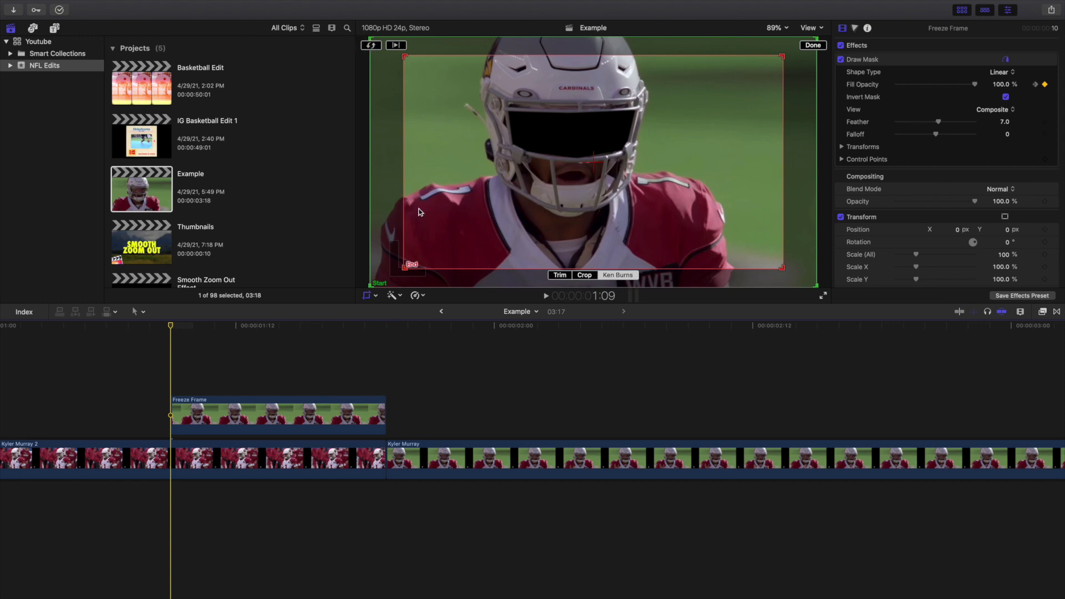
{"action": "left_click", "coordinate": [371, 46]}
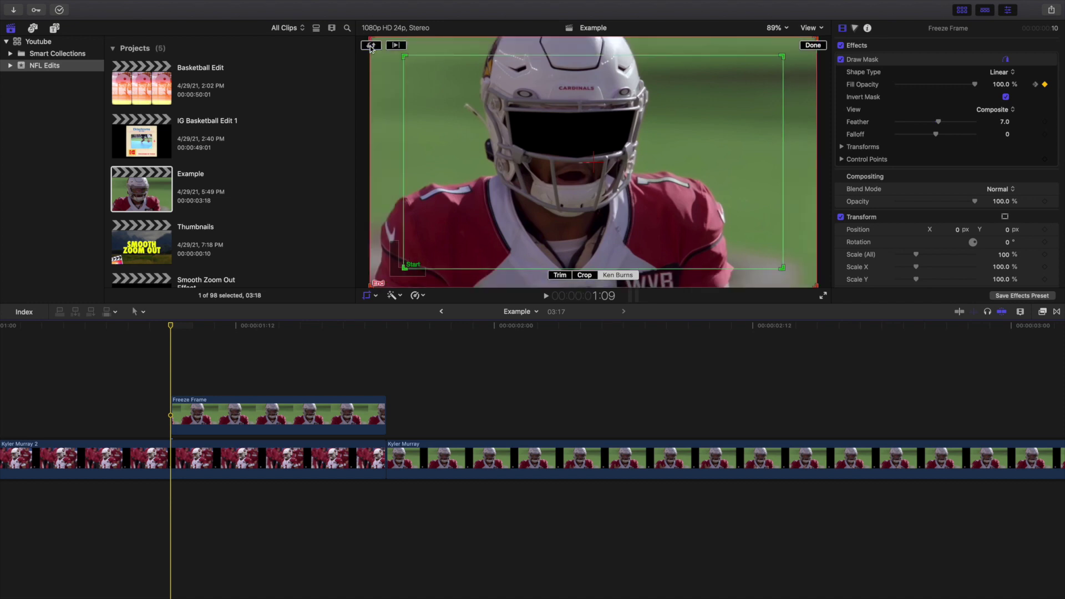
{"action": "left_click_drag", "start_coordinate": [402, 269], "coordinate": [574, 139]}
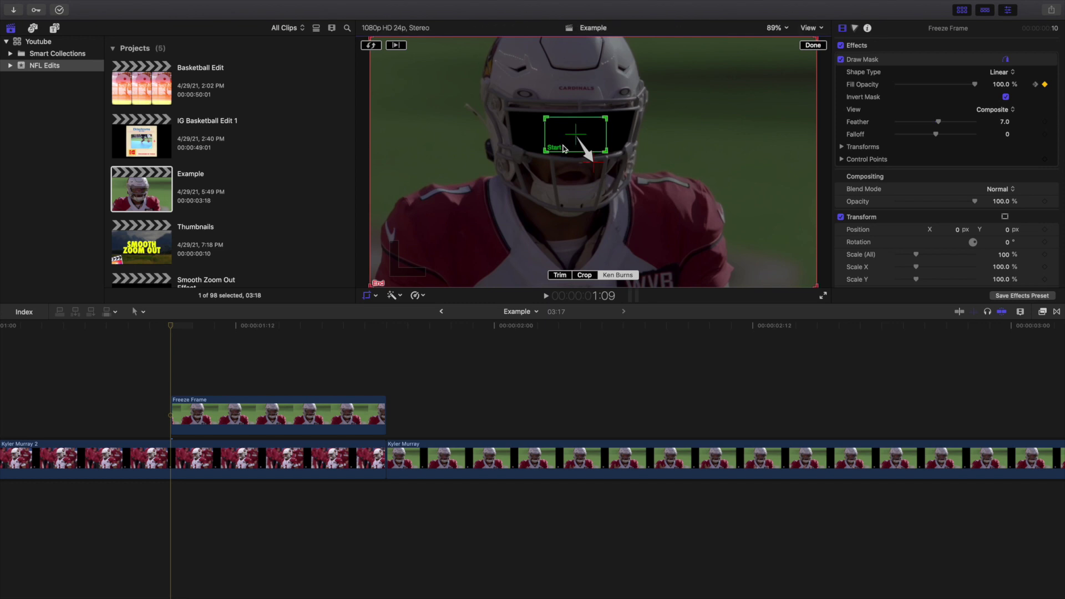
{"action": "left_click", "coordinate": [812, 45]}
Play the Example sequence and step through the freeze frame from 1:09 to examine the zoom-out transition.
{"action": "left_click", "coordinate": [175, 370]}
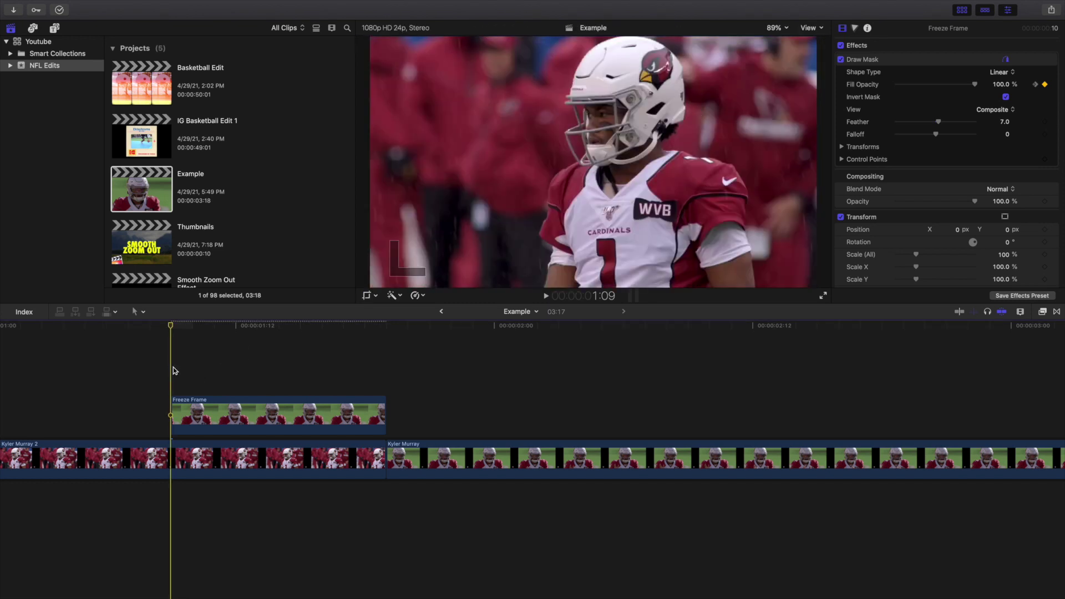
{"action": "key", "text": "space"}
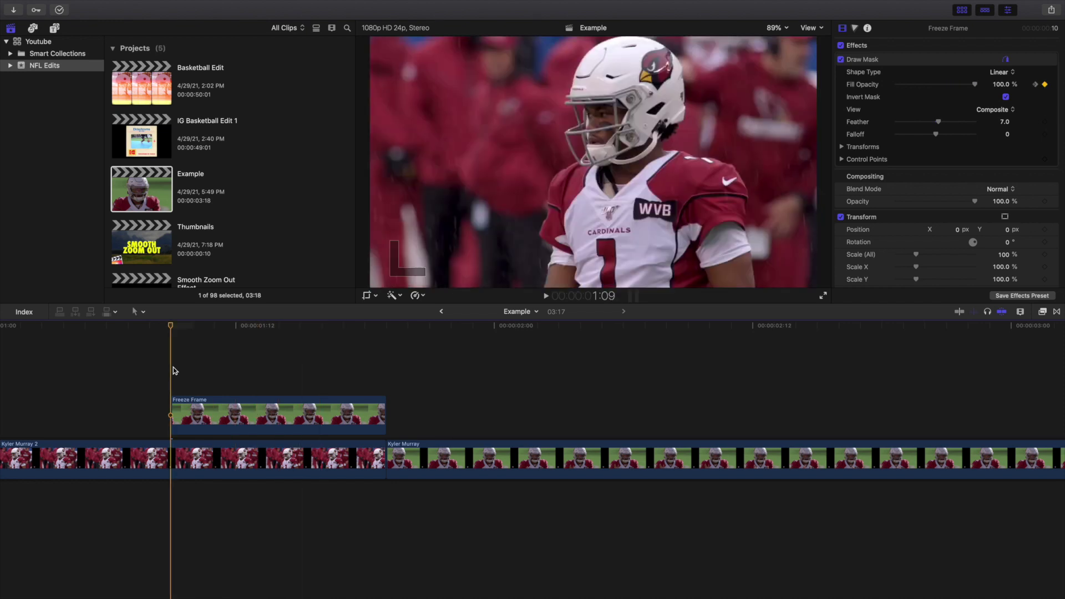
{"action": "scroll", "coordinate": [175, 371], "scroll_direction": "left", "scroll_amount": 5}
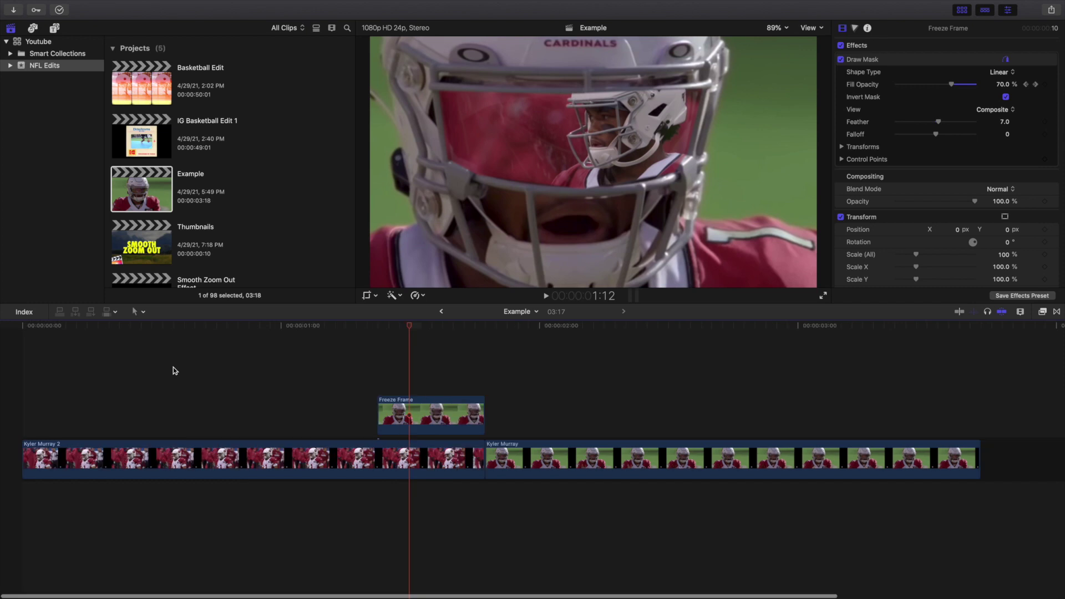
{"action": "left_click", "coordinate": [1, 388]}
{"action": "key", "text": "space"}
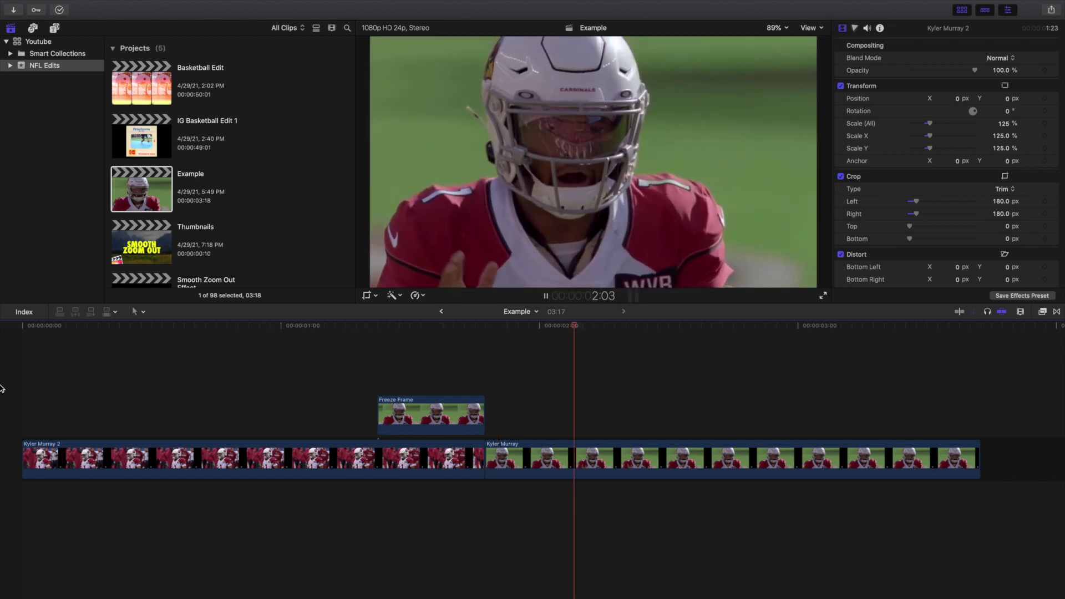
{"action": "left_click", "coordinate": [380, 381]}
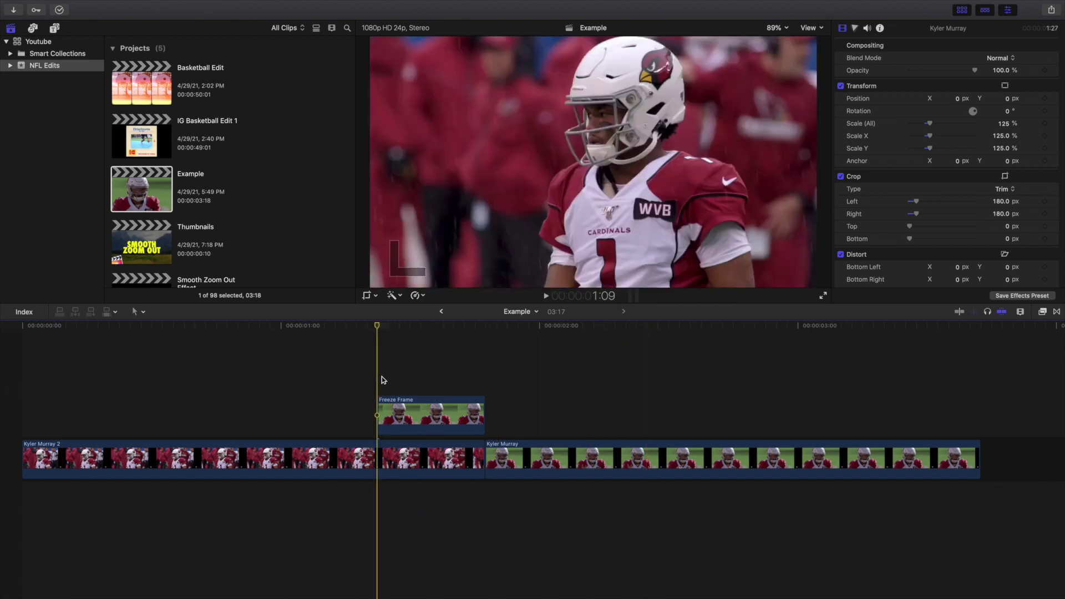
{"action": "key", "text": "Right"}
{"action": "key", "text": "Right"}
{"action": "key", "text": "Right"}
{"action": "key", "text": "Right"}
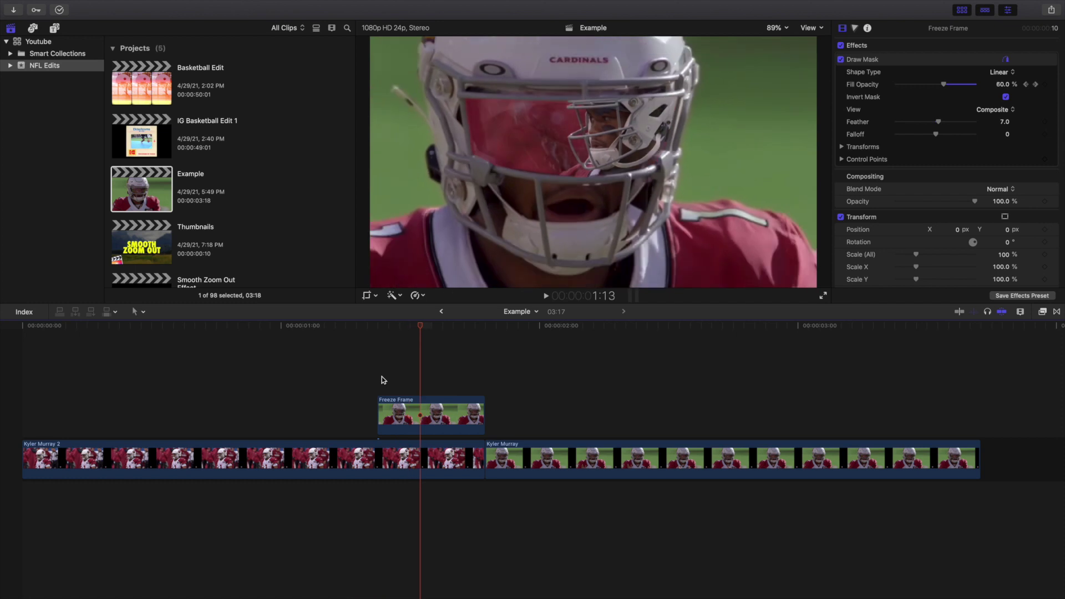
{"action": "key", "text": "Right"}
{"action": "key", "text": "Right"}
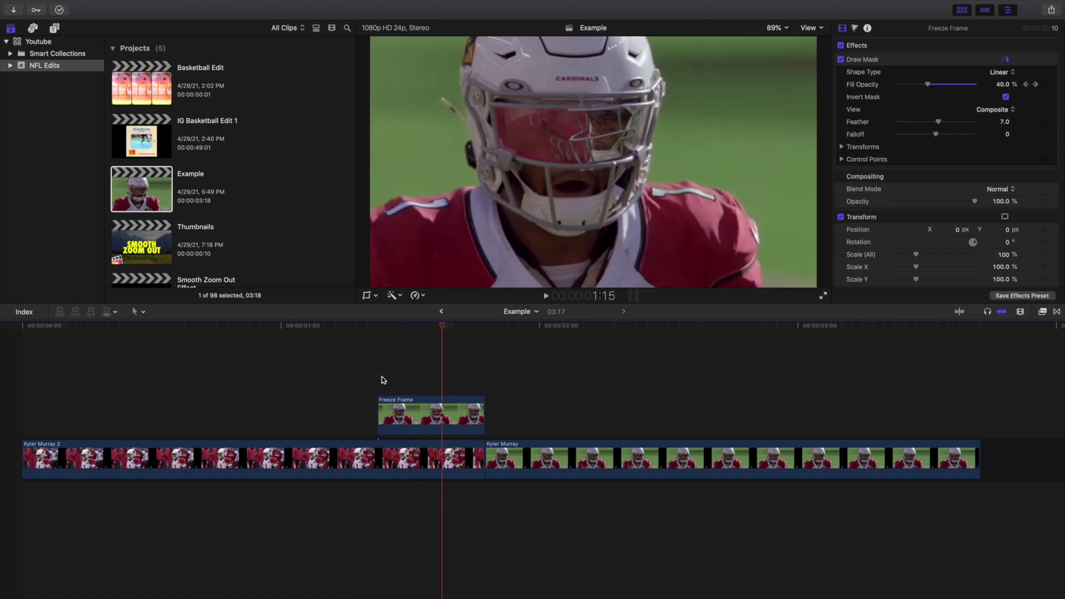
{"action": "left_click", "coordinate": [383, 380]}
Open the Smooth Zoom Out Effect project and play it, replaying the transition from the start of its Moderate Motion Blur title.
{"action": "scroll", "coordinate": [147, 244], "scroll_direction": "down", "scroll_amount": 3}
{"action": "double_click", "coordinate": [147, 244]}
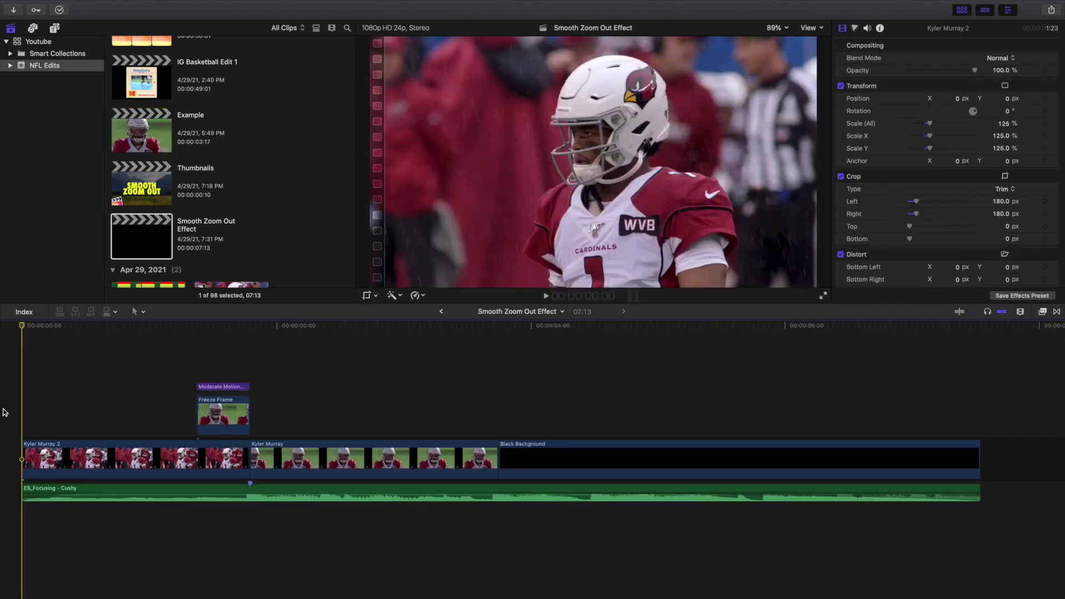
{"action": "key", "text": "space"}
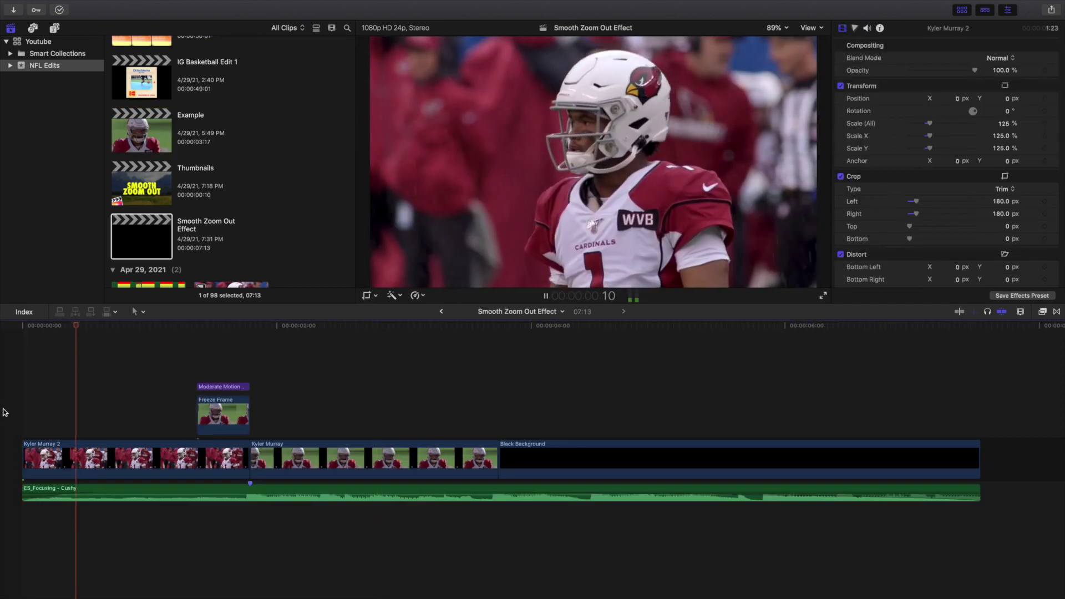
{"action": "key", "text": "space"}
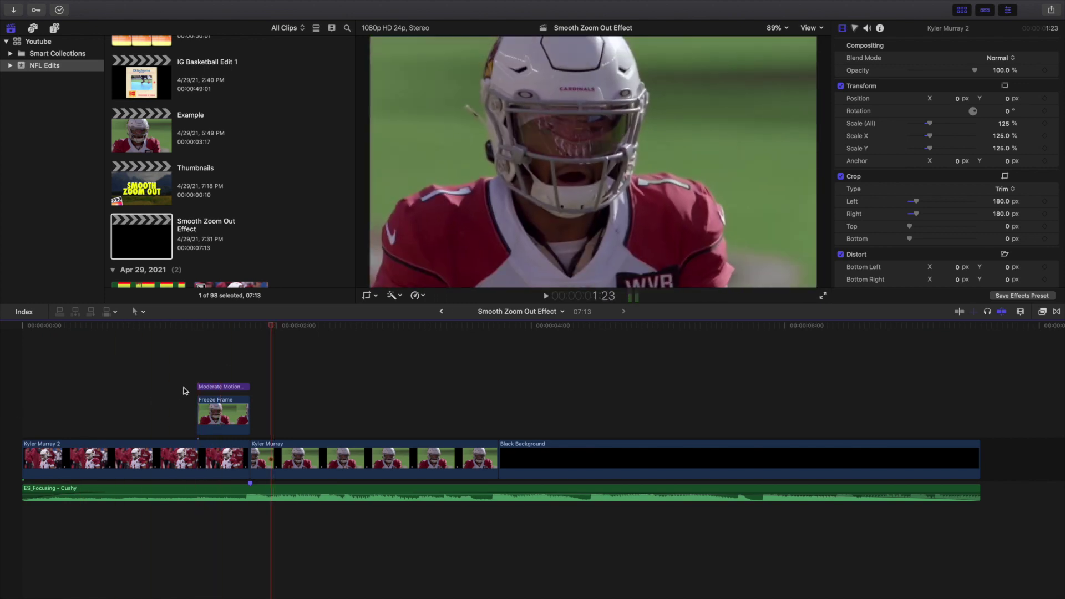
{"action": "left_click", "coordinate": [196, 375]}
{"action": "key", "text": "space"}
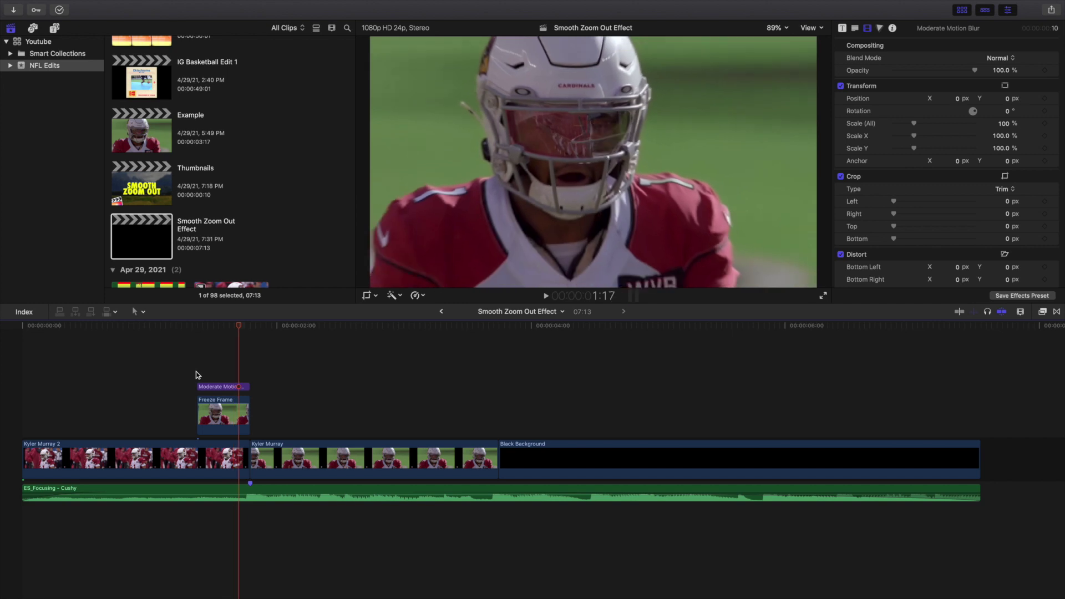
{"action": "left_click", "coordinate": [195, 375]}
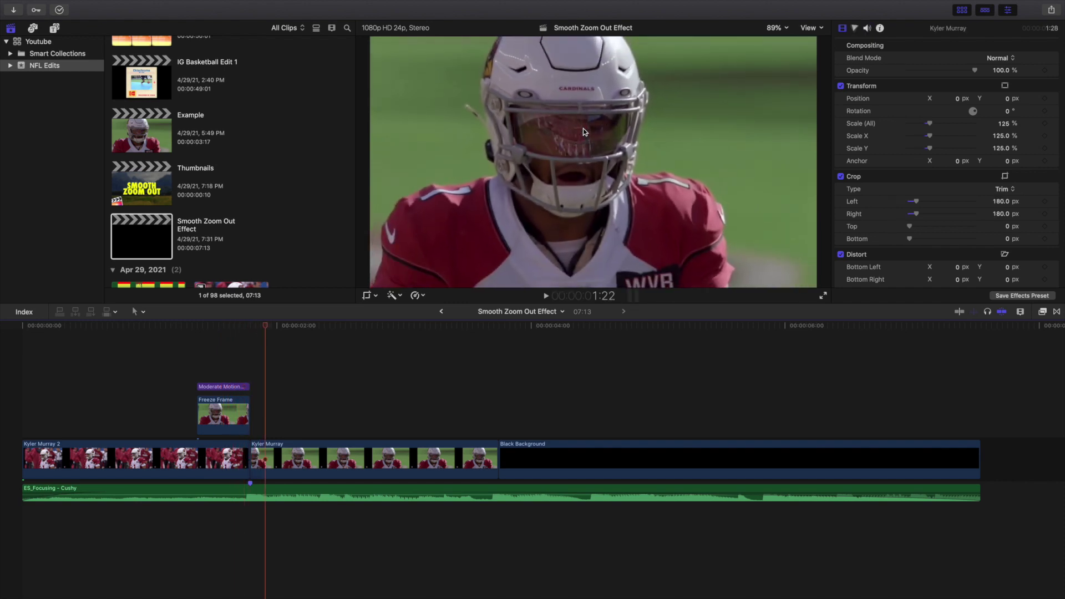
{"action": "left_click", "coordinate": [198, 367]}
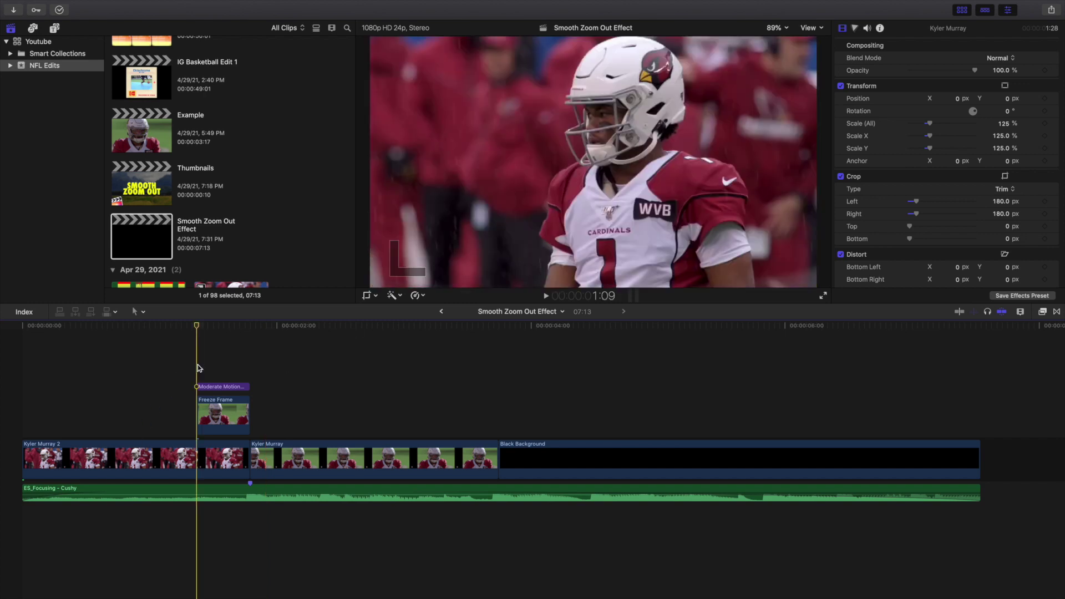
Zoom into the freeze frame on the timeline and display its Ken Burns crop to examine the start and end frames.
{"action": "key", "text": "super+equal"}
{"action": "key", "text": "super+equal"}
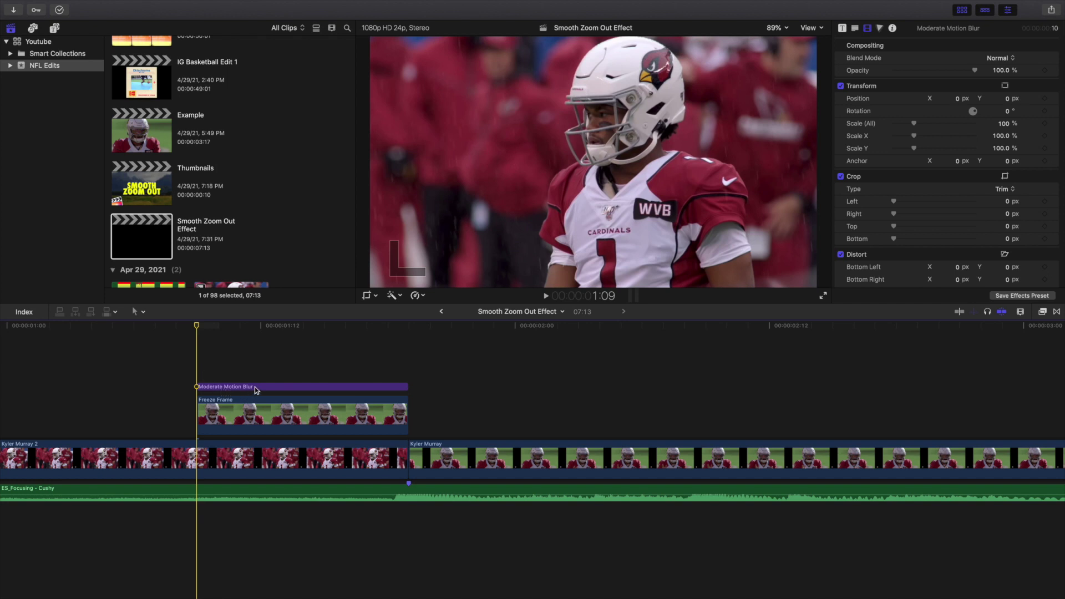
{"action": "left_click", "coordinate": [215, 409]}
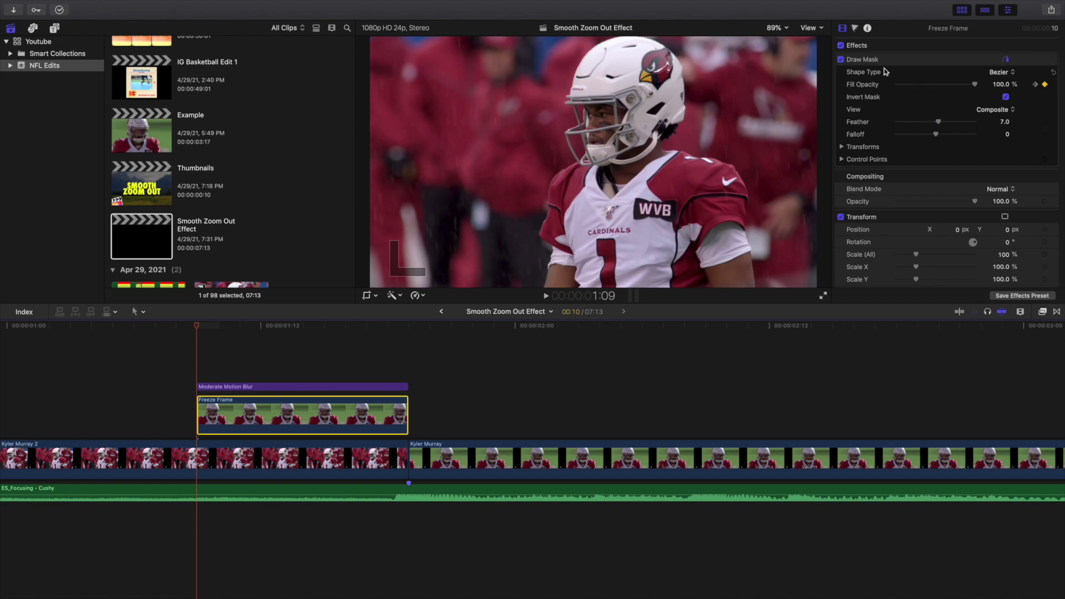
{"action": "left_click", "coordinate": [374, 296]}
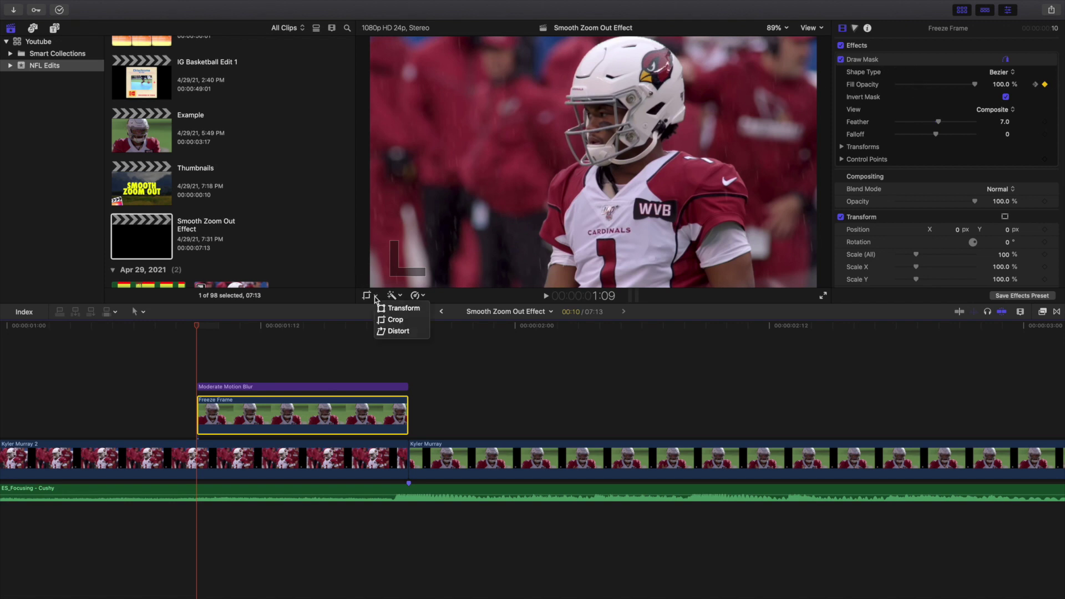
{"action": "left_click", "coordinate": [395, 320]}
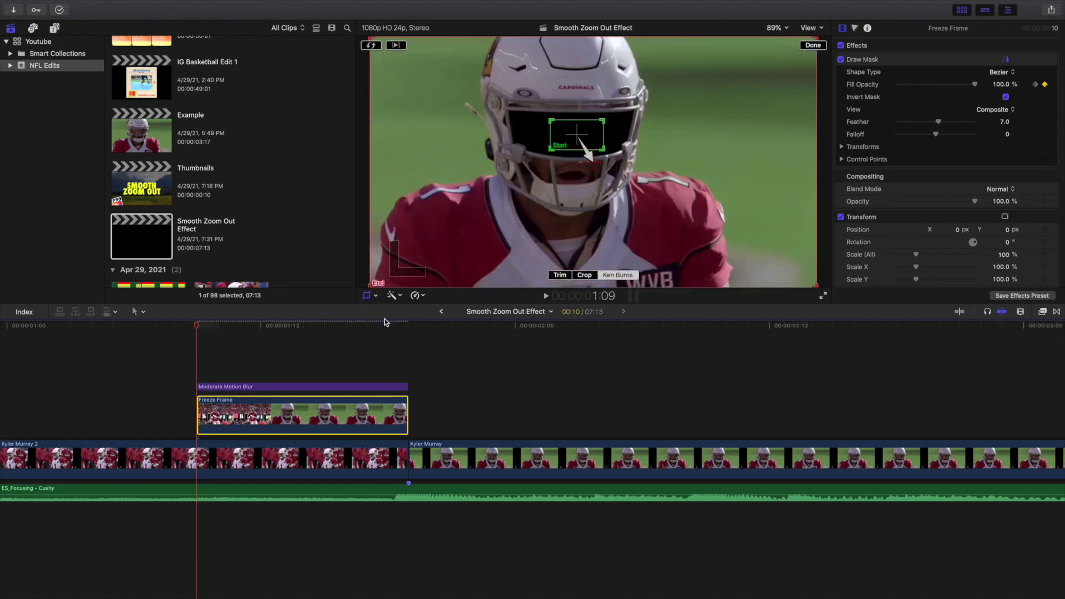
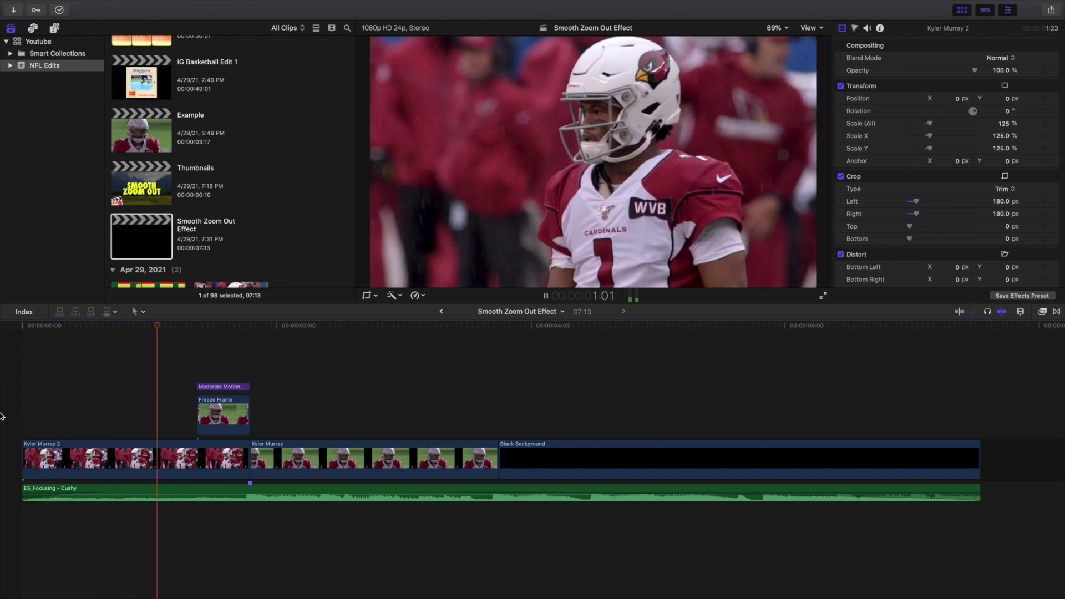
Replay the Smooth Zoom Out Effect sequence repeatedly from its beginning to review the zoom-out transition.
{"action": "key", "text": "Home"}
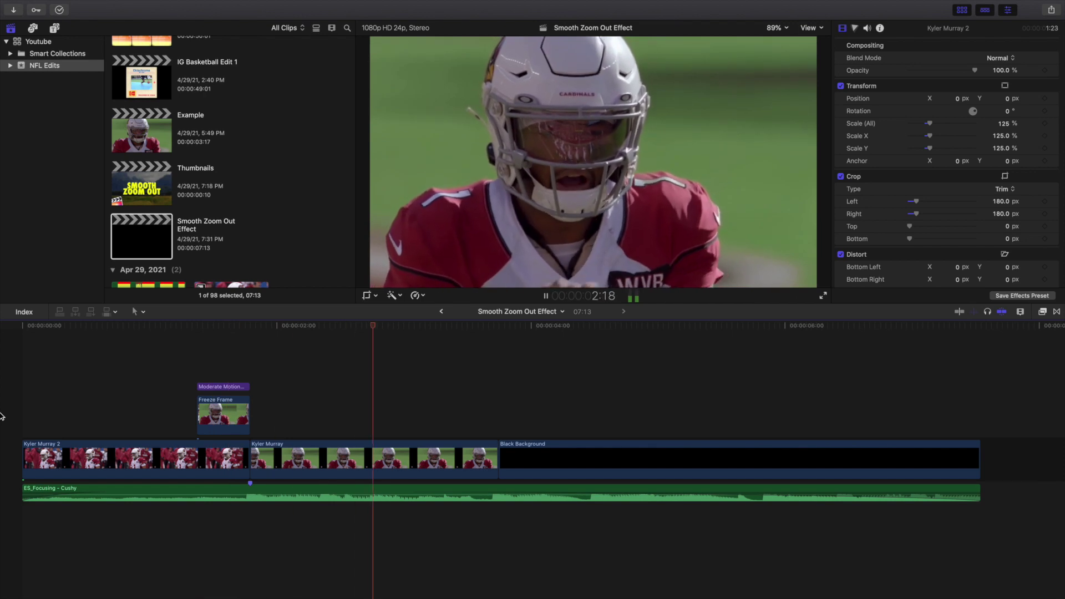
{"action": "key", "text": "space"}
{"action": "key", "text": "Home"}
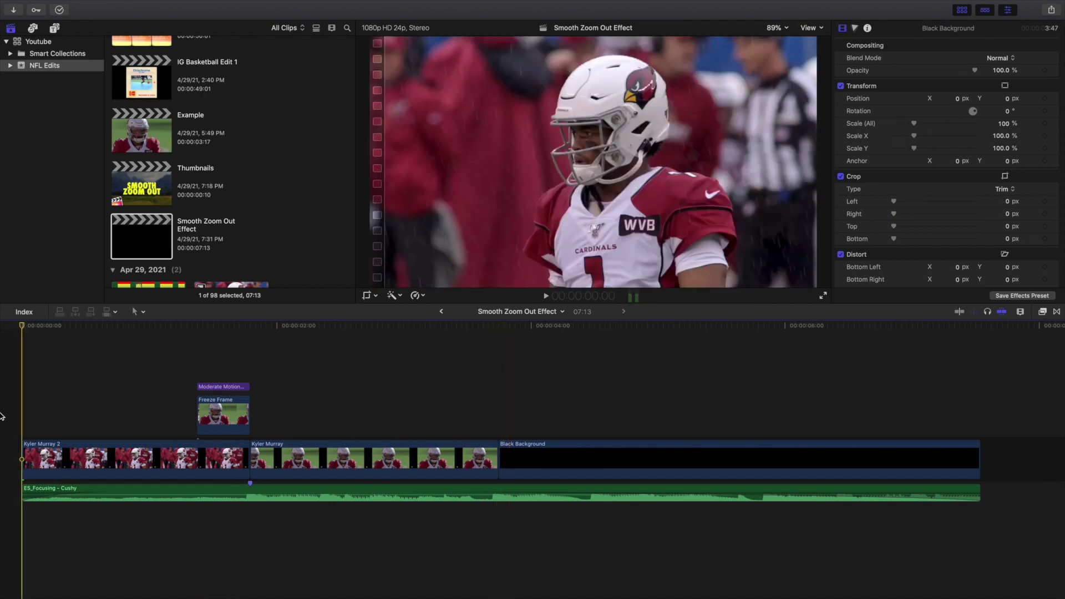
{"action": "key", "text": "space"}
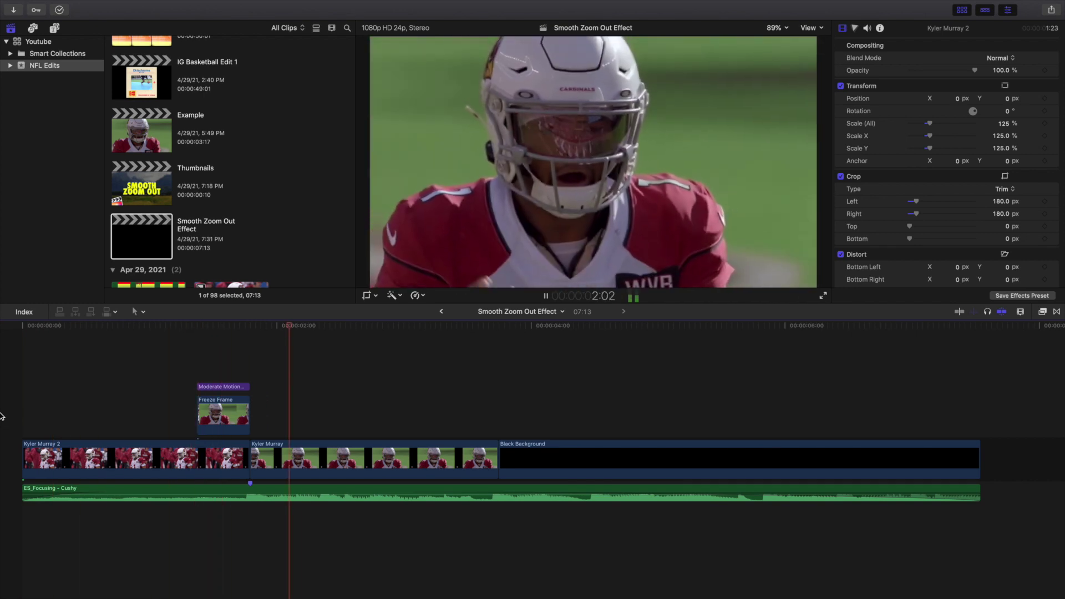
{"action": "key", "text": "space"}
{"action": "key", "text": "Home"}
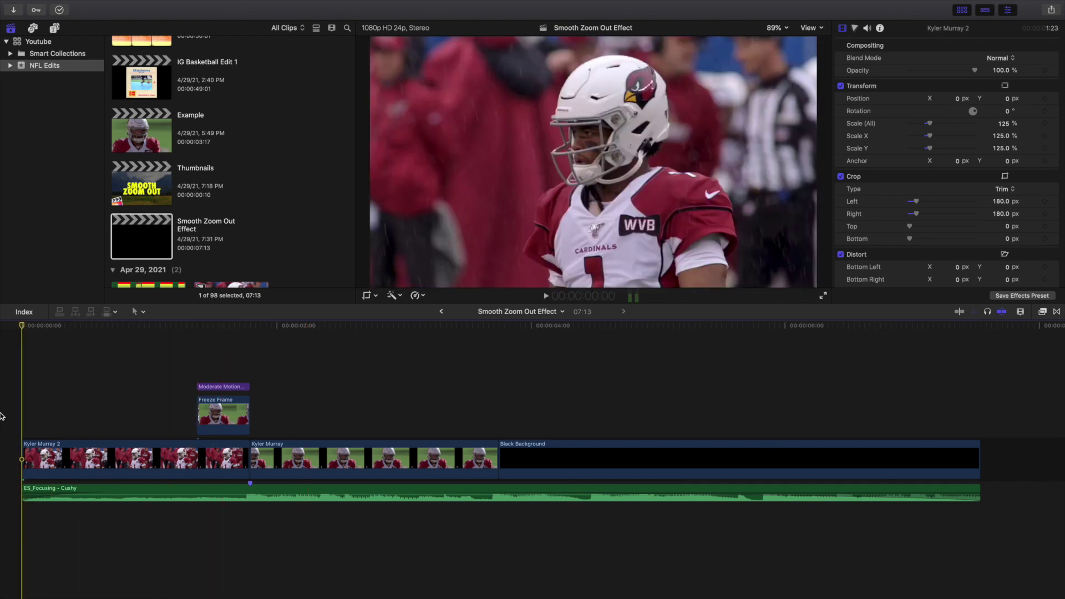
{"action": "key", "text": "space"}
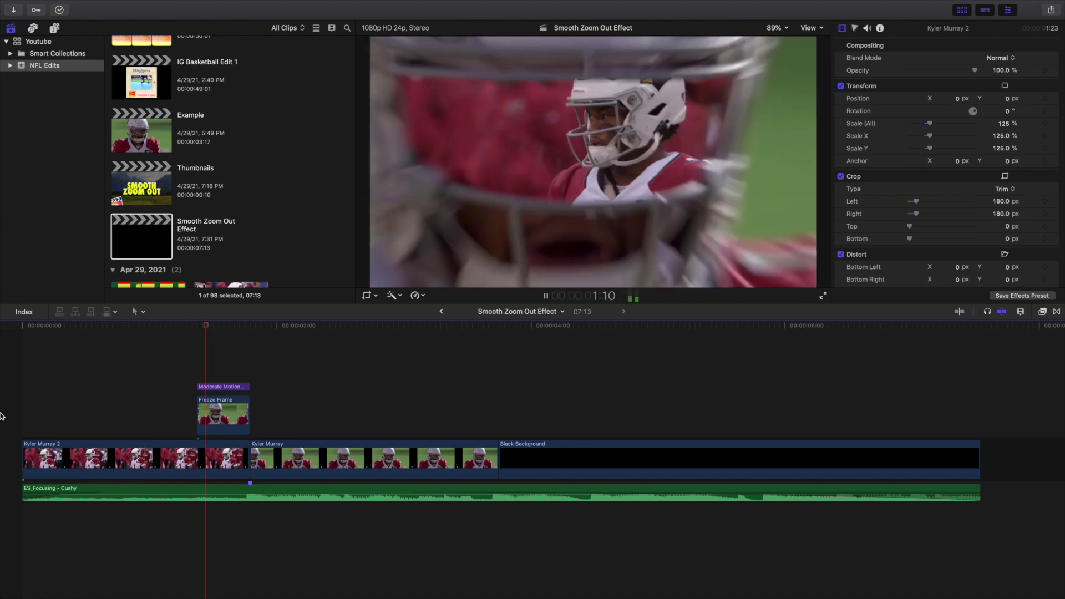
{"action": "key", "text": "space"}
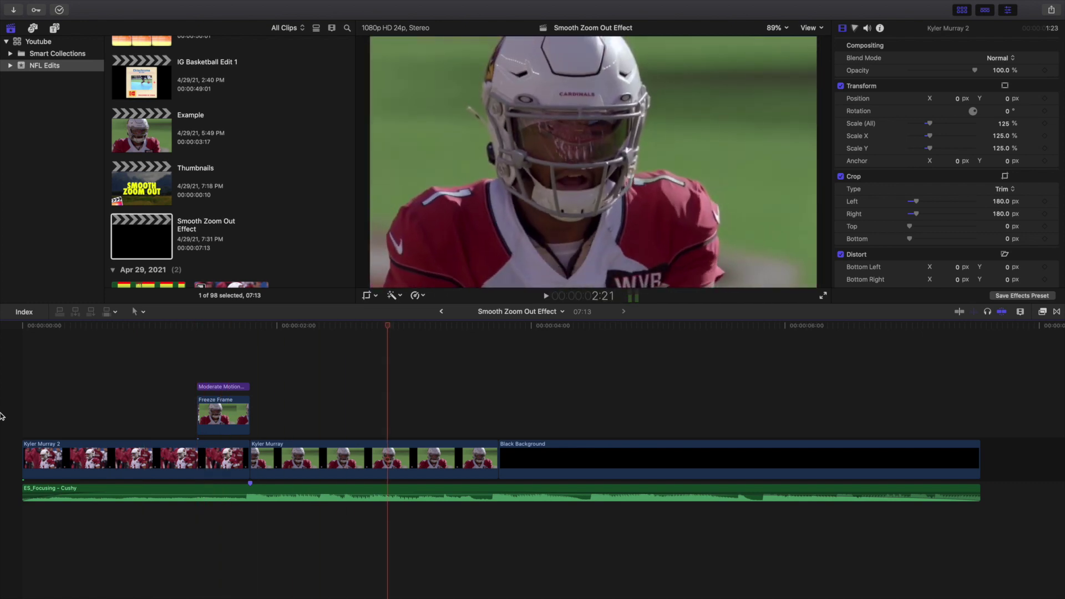
{"action": "key", "text": "Home"}
{"action": "key", "text": "space"}
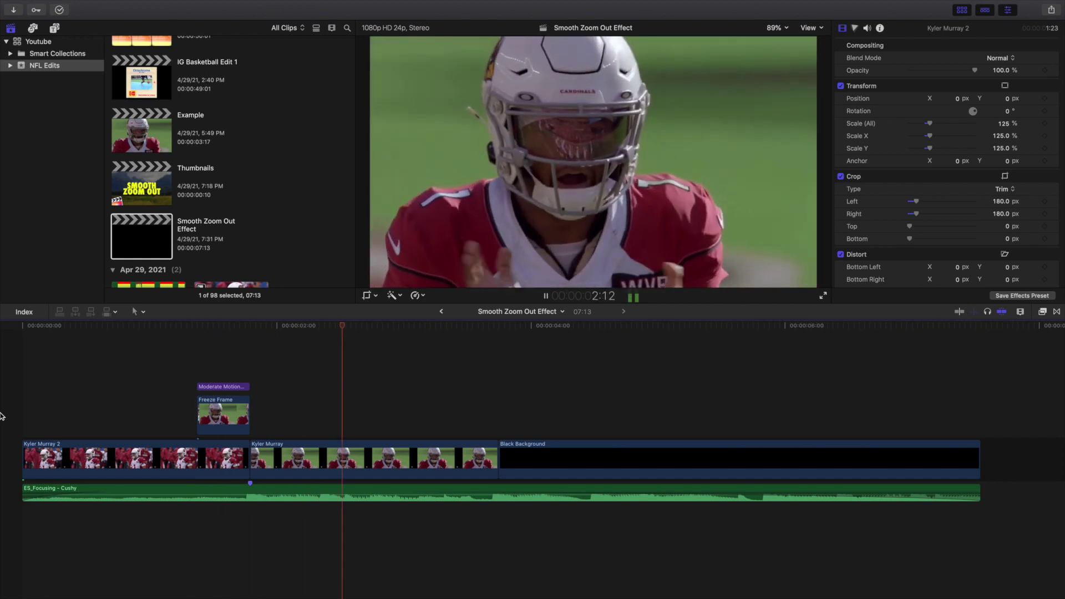
{"action": "key", "text": "Home"}
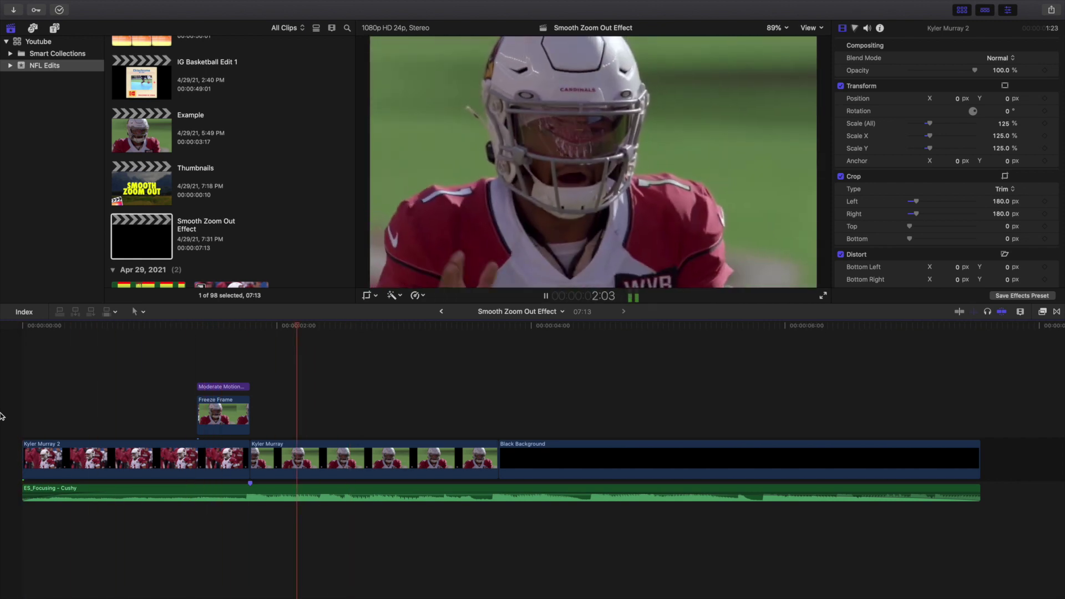
{"action": "key", "text": "space"}
{"action": "key", "text": "Home"}
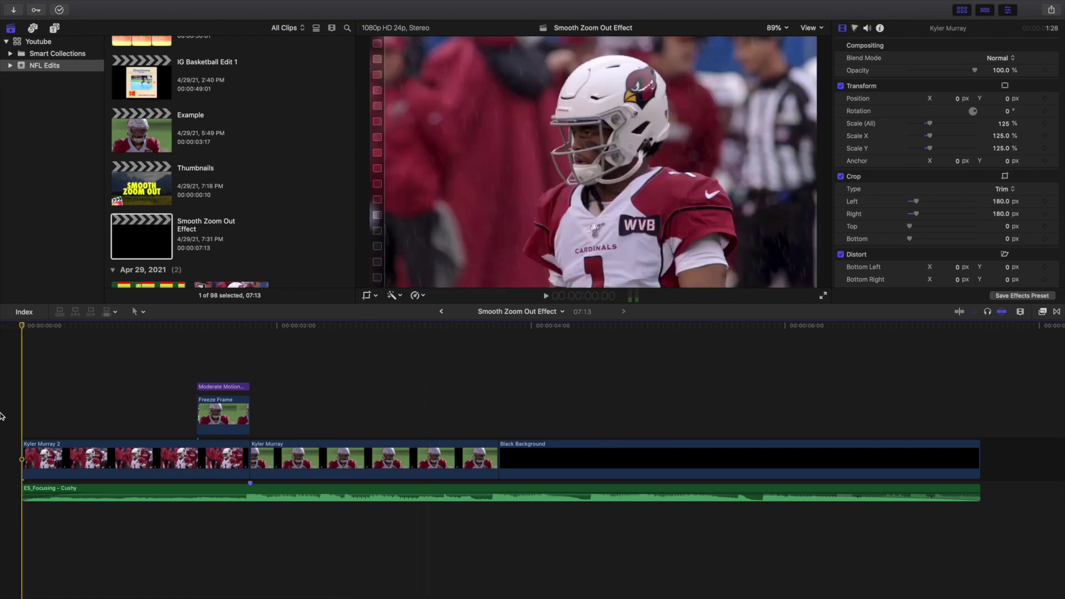
{"action": "key", "text": "space"}
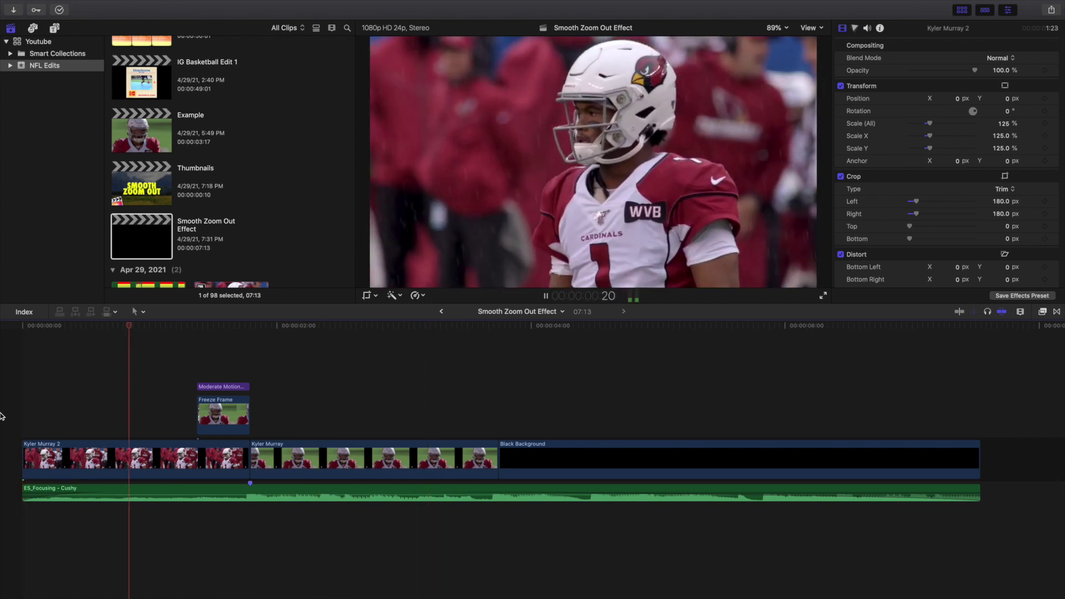
{"action": "key", "text": "space"}
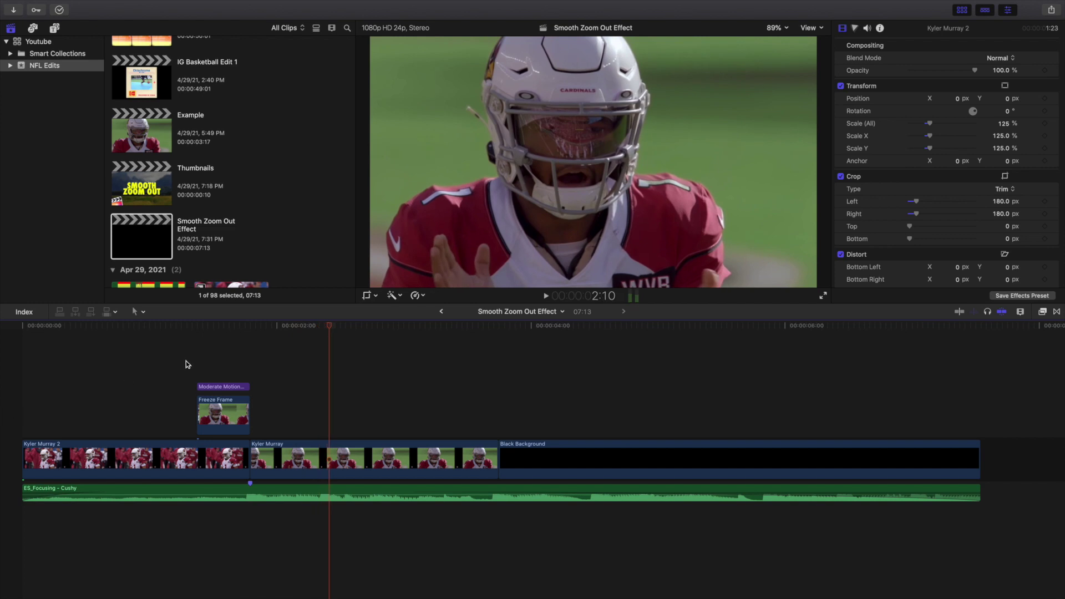
Examine the transition within the freeze frame at 1:12, and replay the sequence from its beginning.
{"action": "left_click", "coordinate": [202, 361]}
{"action": "key", "text": "space"}
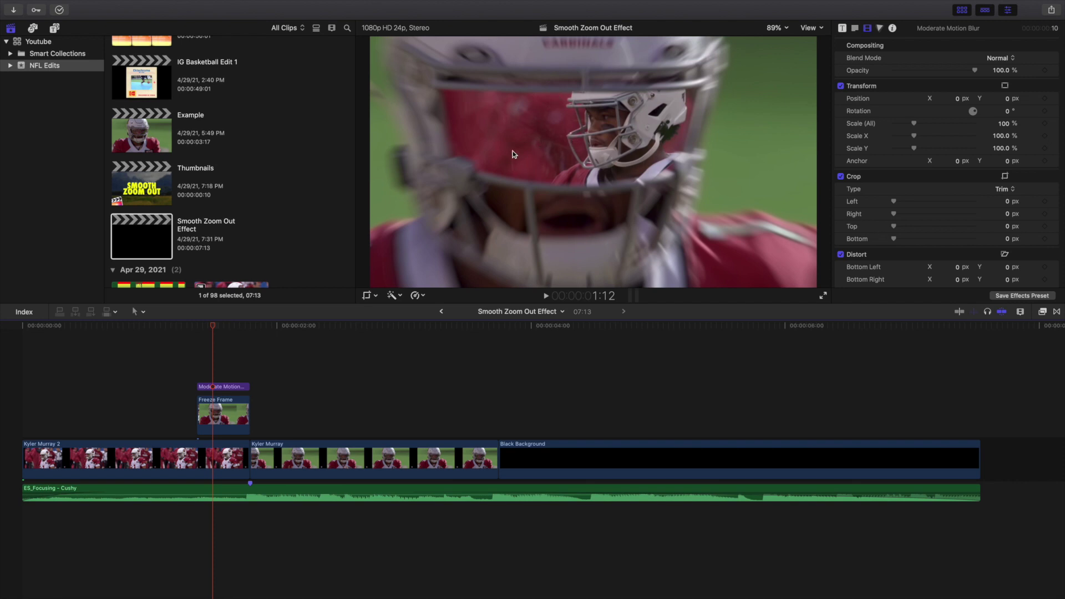
{"action": "key", "text": "Home"}
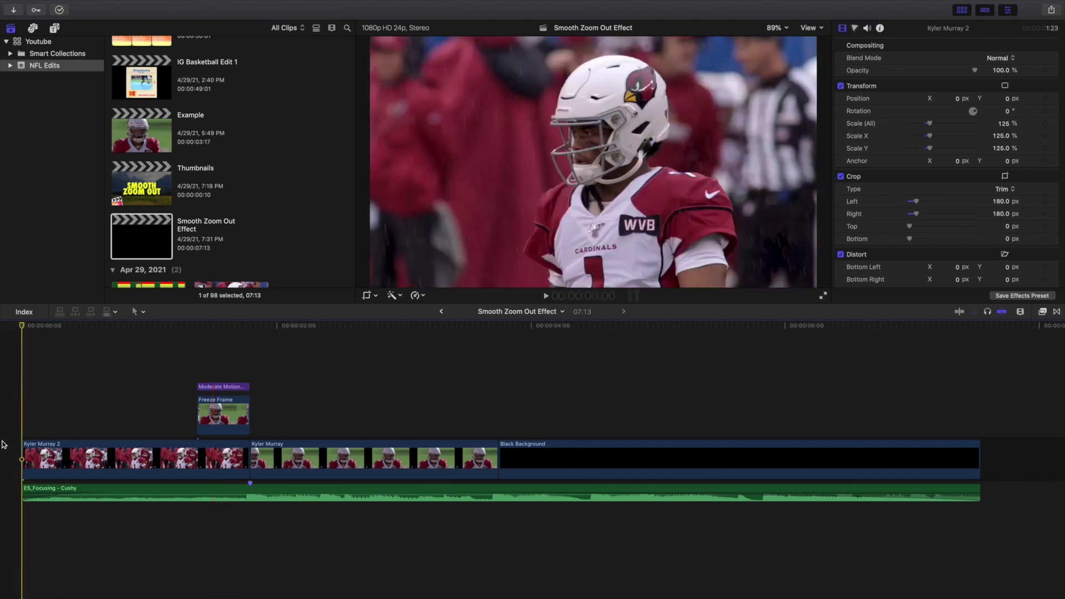
{"action": "key", "text": "space"}
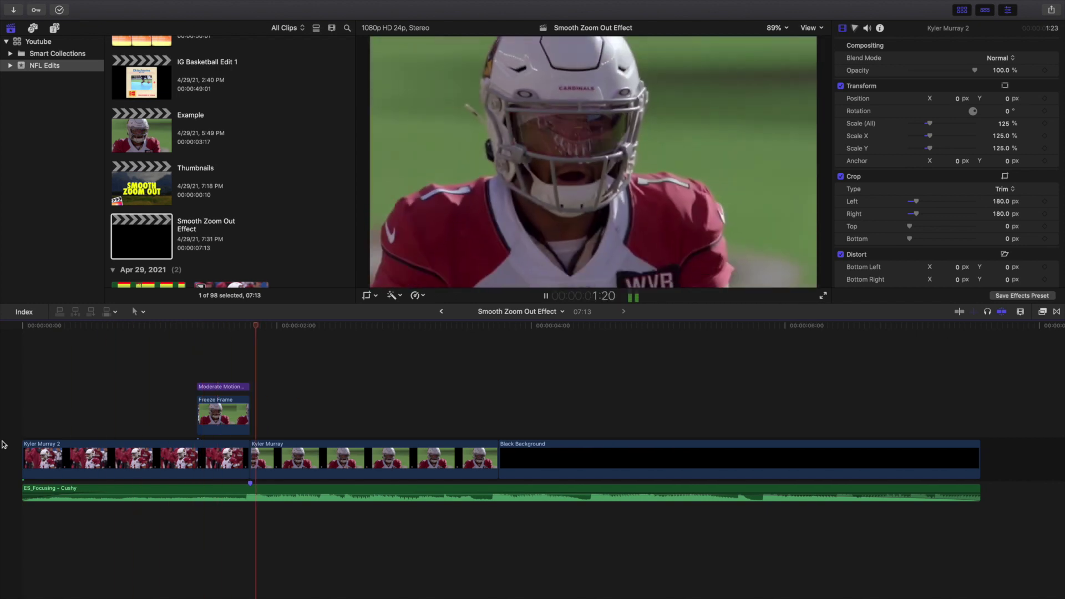
{"action": "key", "text": "space"}
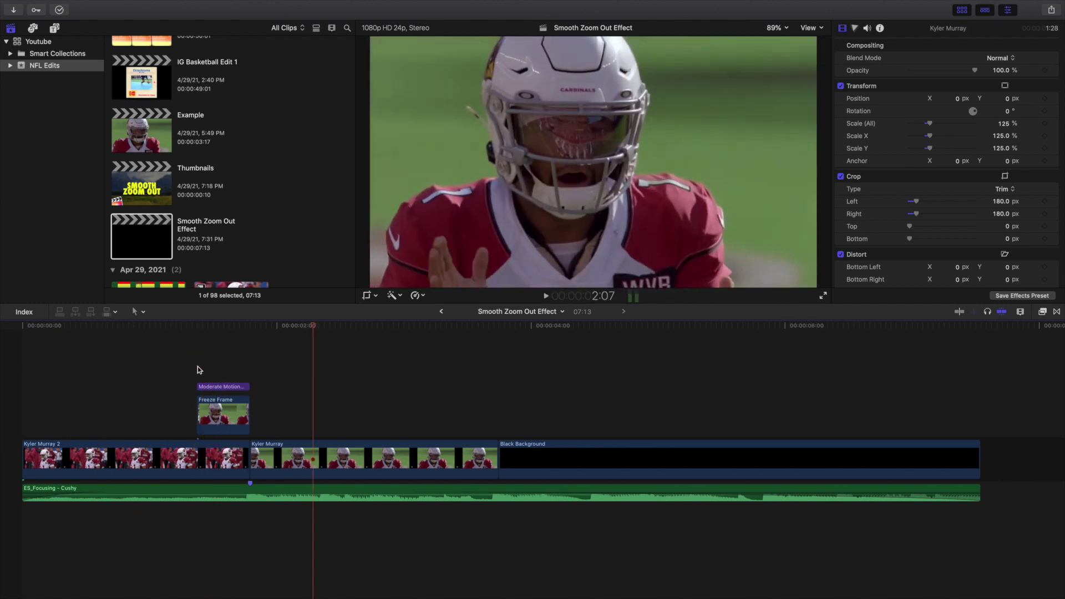
Reopen the freeze frame's Ken Burns crop at 1:09, check the start frame inside the visor, and close the crop controls.
{"action": "left_click", "coordinate": [198, 367]}
{"action": "left_click", "coordinate": [211, 415]}
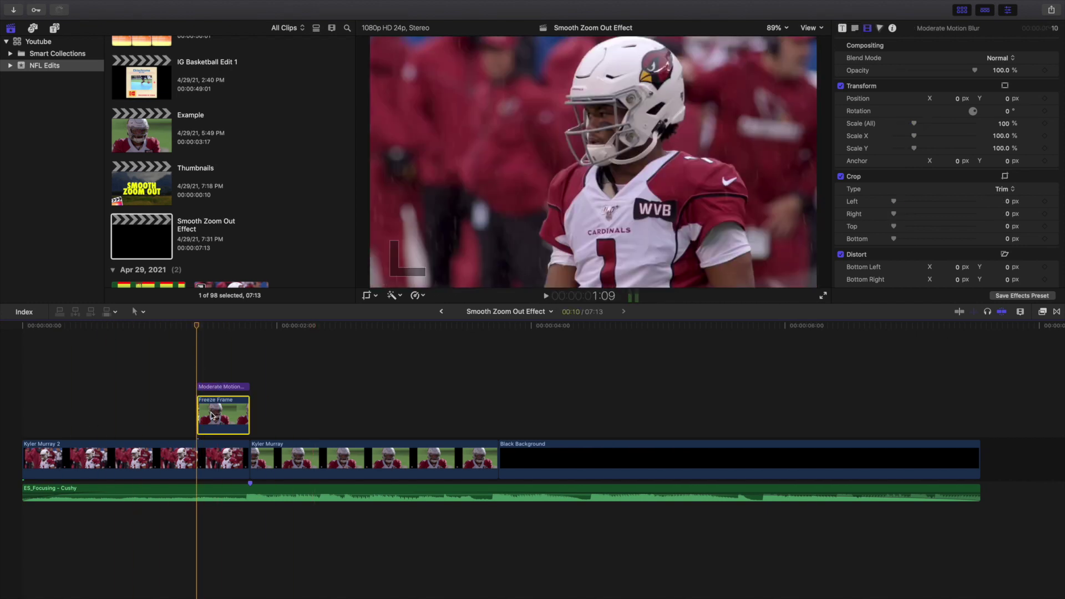
{"action": "left_click", "coordinate": [375, 295]}
{"action": "left_click", "coordinate": [389, 323]}
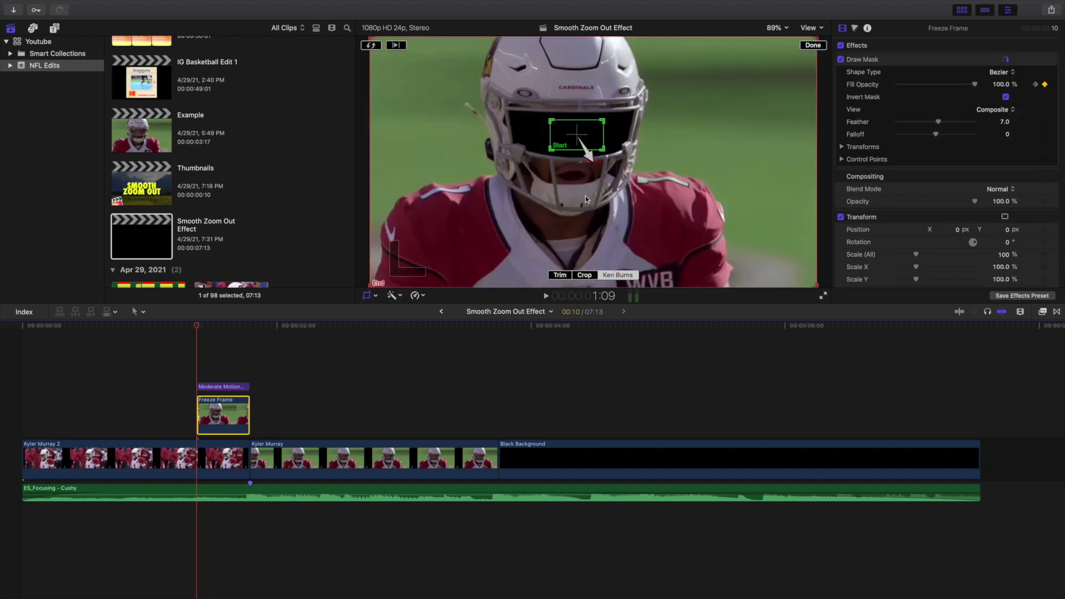
{"action": "left_click", "coordinate": [819, 46]}
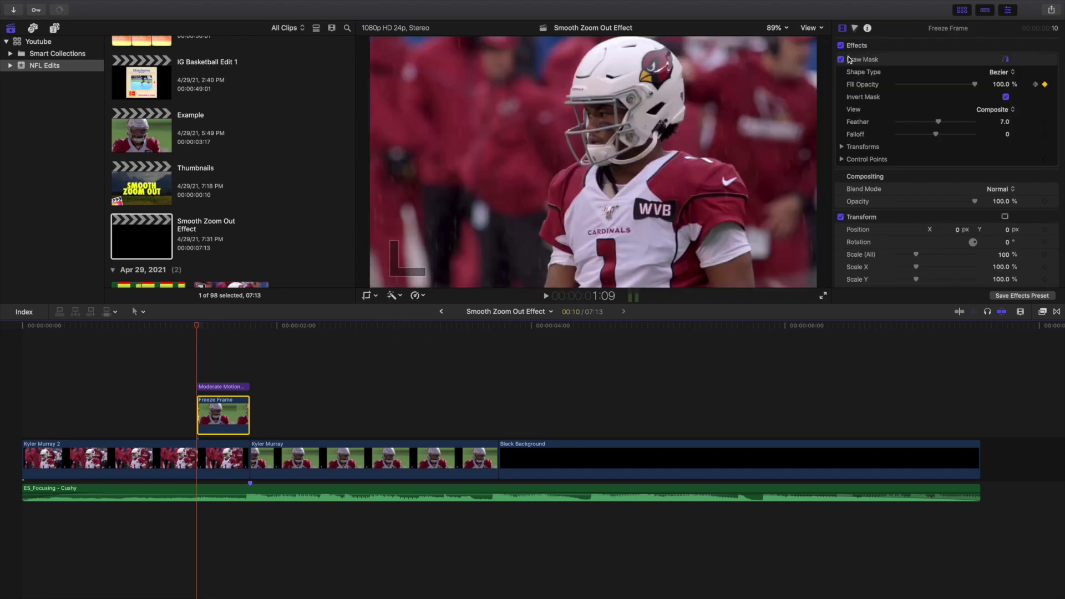
Play the finished sequence from its beginning through the transition into the black background and return to the start.
{"action": "key", "text": "Home"}
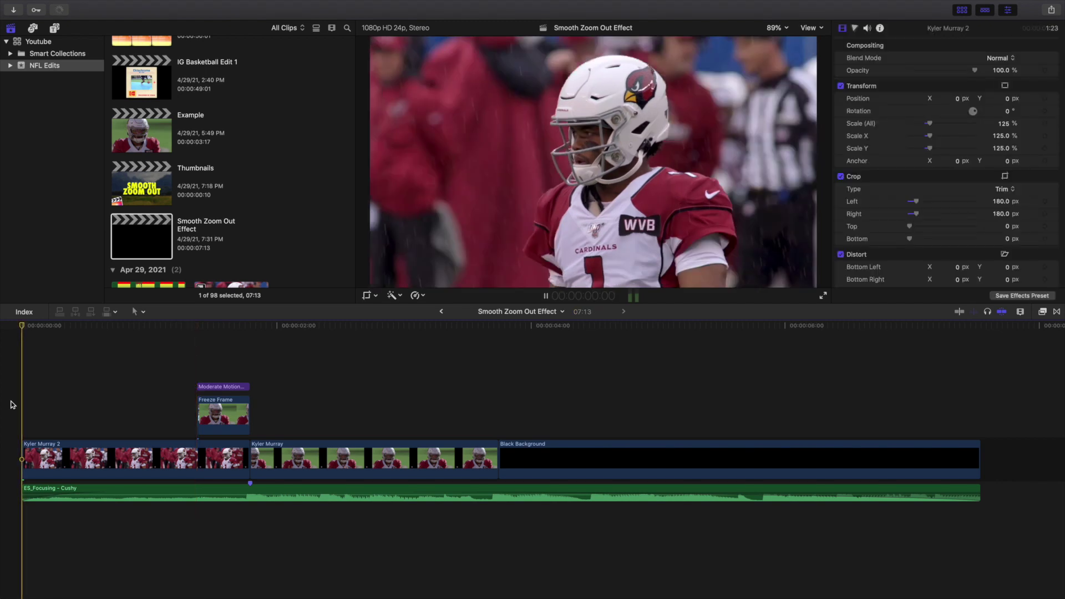
{"action": "key", "text": "space"}
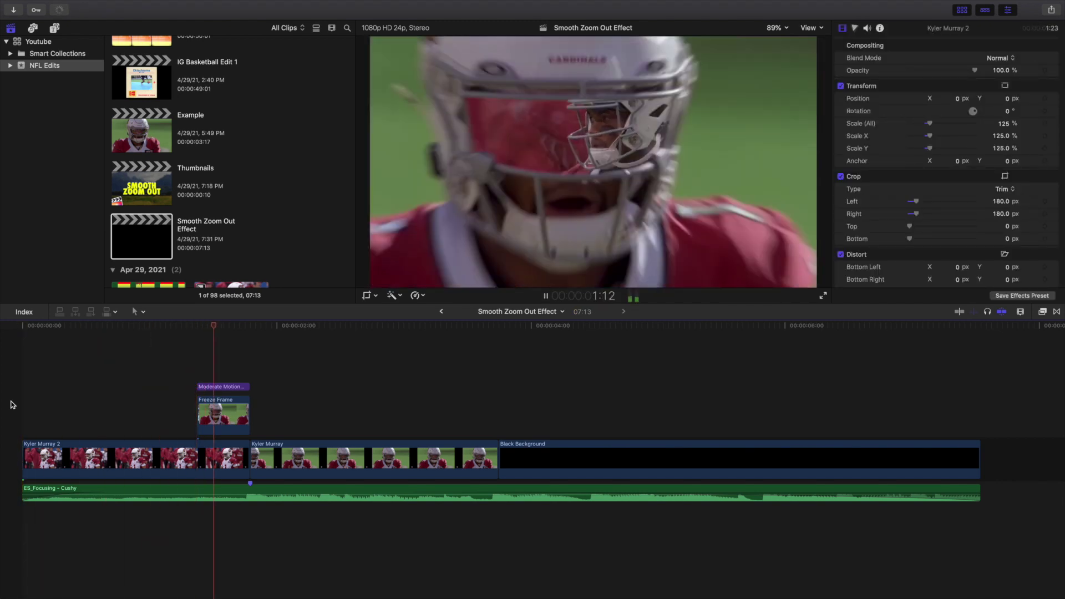
{"action": "key", "text": "space"}
{"action": "key", "text": "Home"}
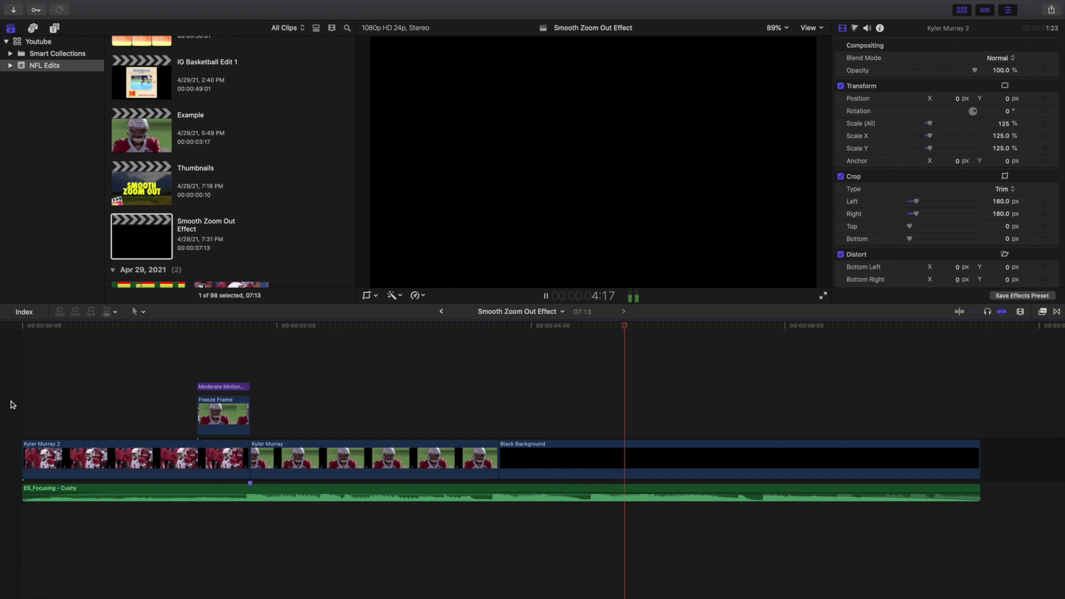
{"action": "key", "text": "space"}
{"action": "key", "text": "Home"}
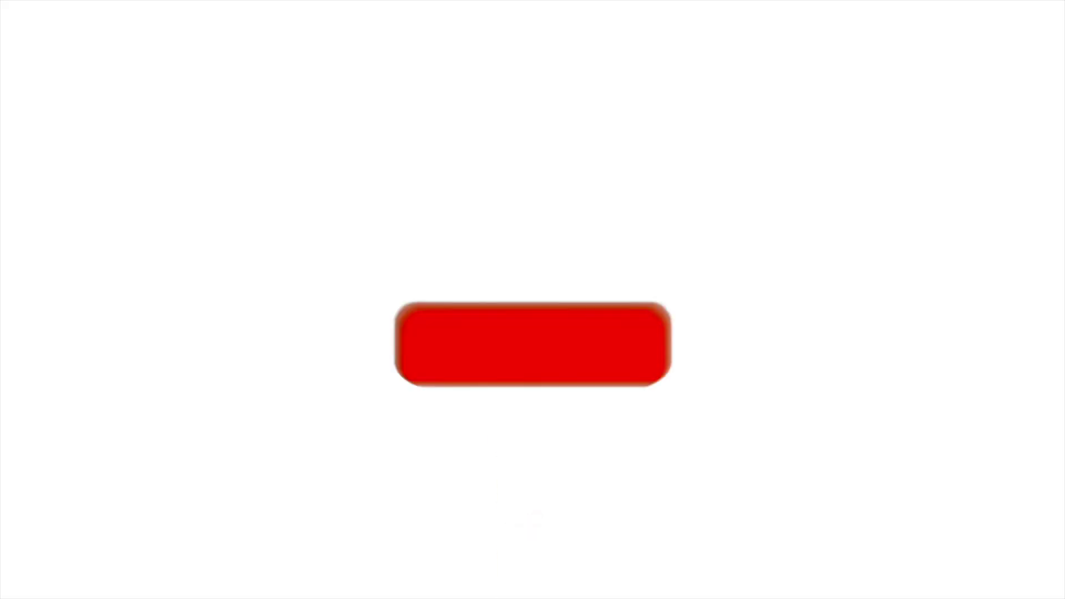